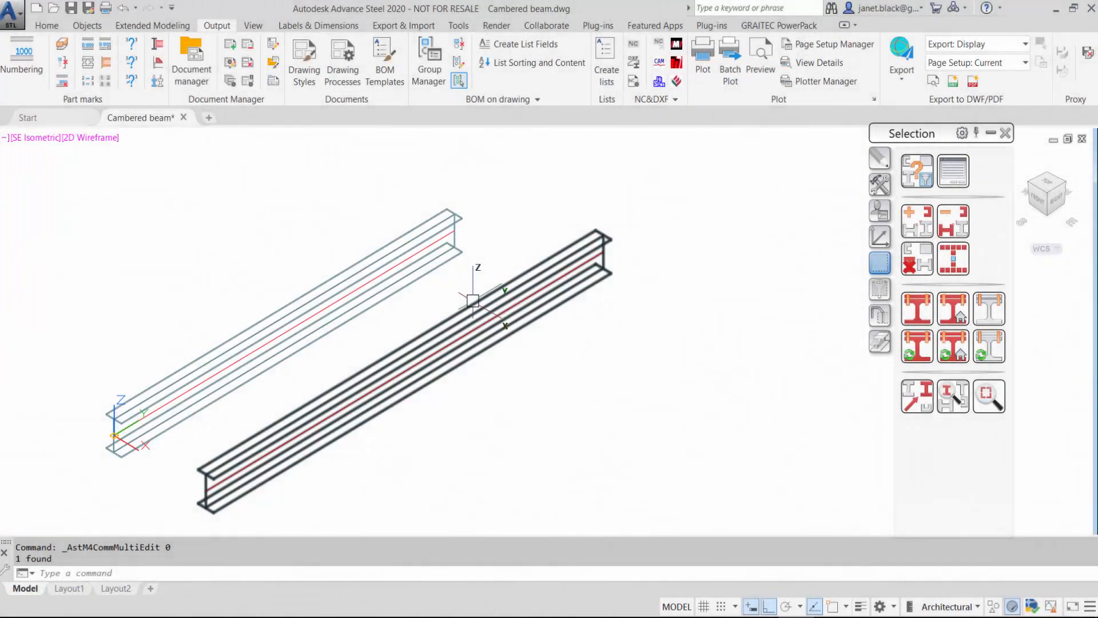
- Review the first beam's naming, user attributes, behavior, section properties and camber properties
mouse_move(472, 301)
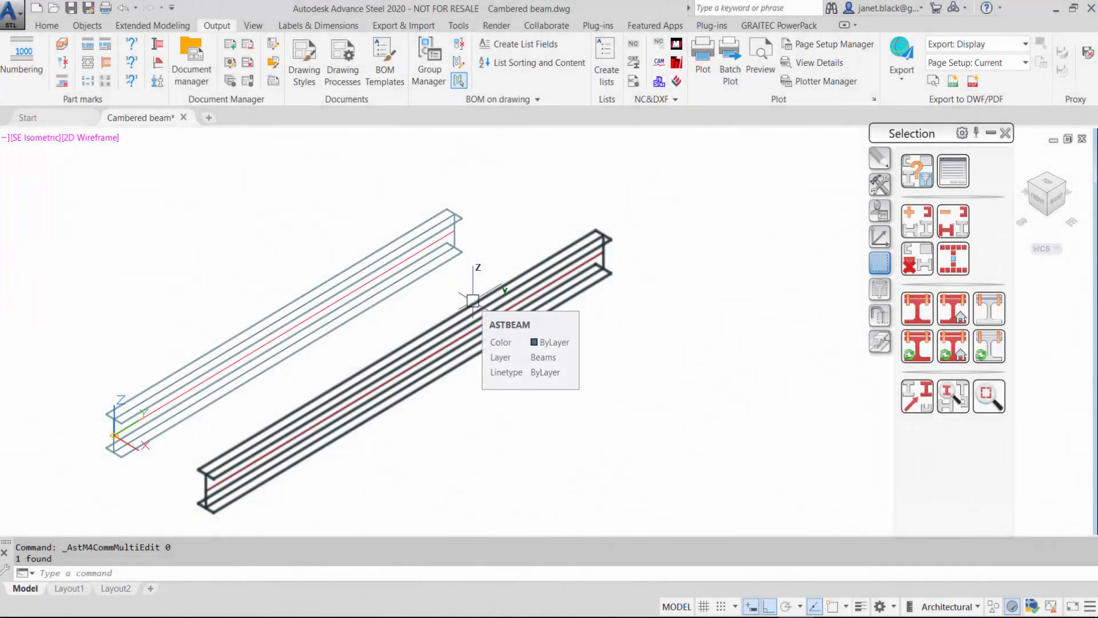
click(434, 228)
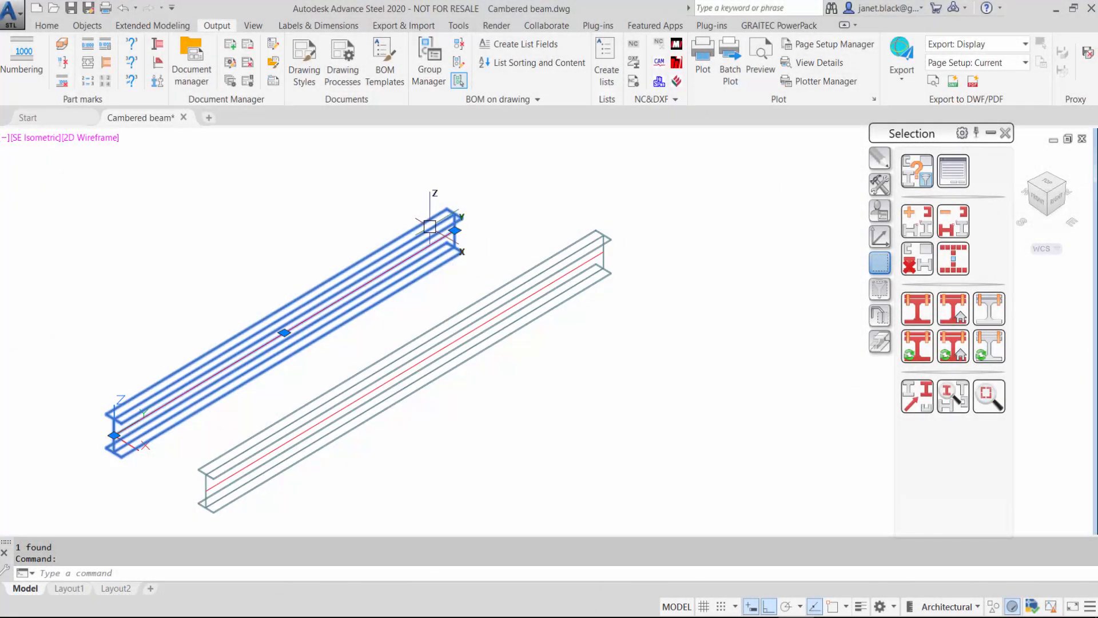
right_click(430, 228)
click(509, 386)
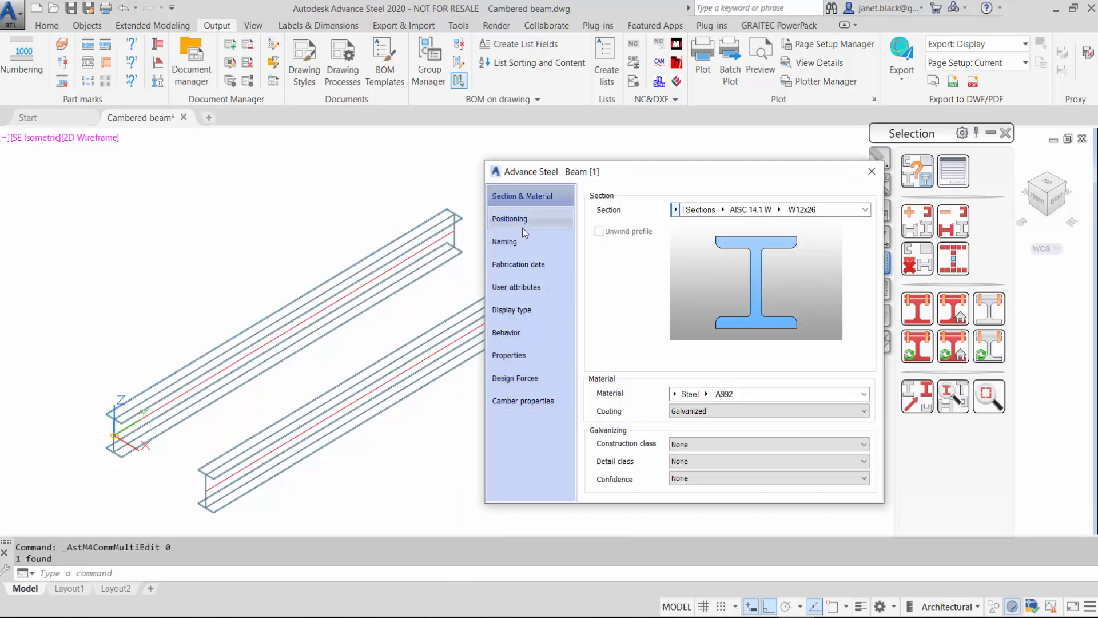
click(523, 242)
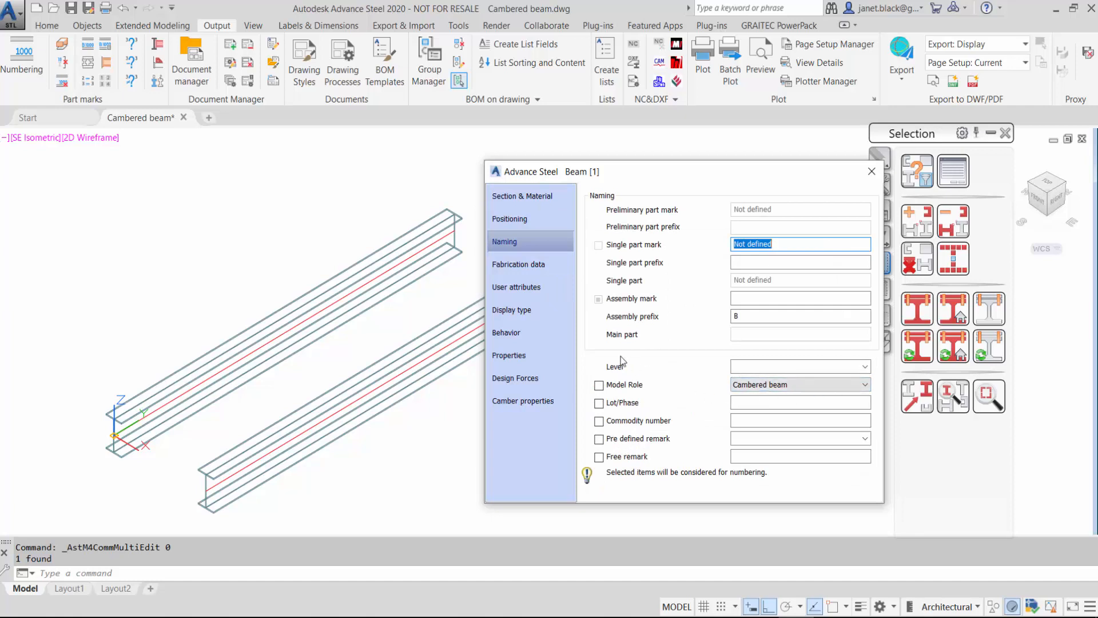
click(518, 287)
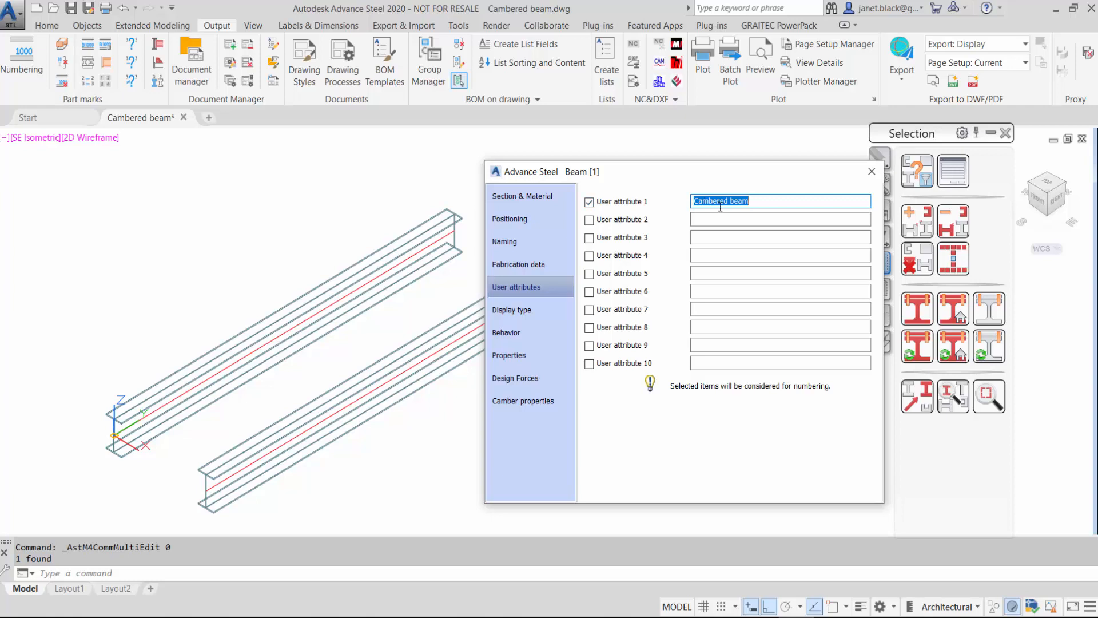
click(521, 334)
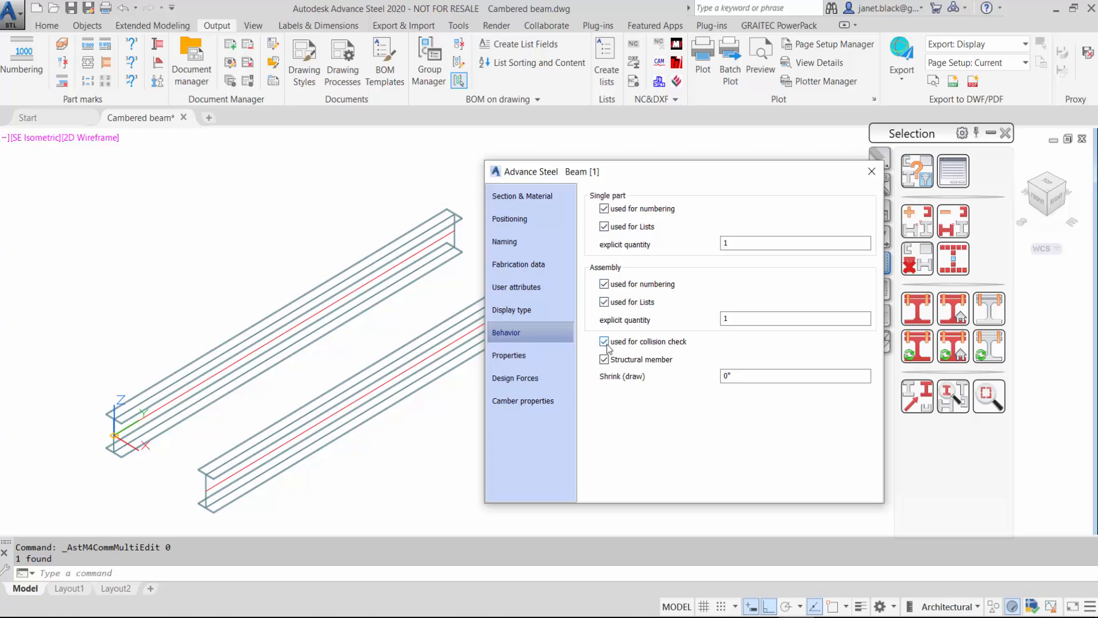
click(537, 356)
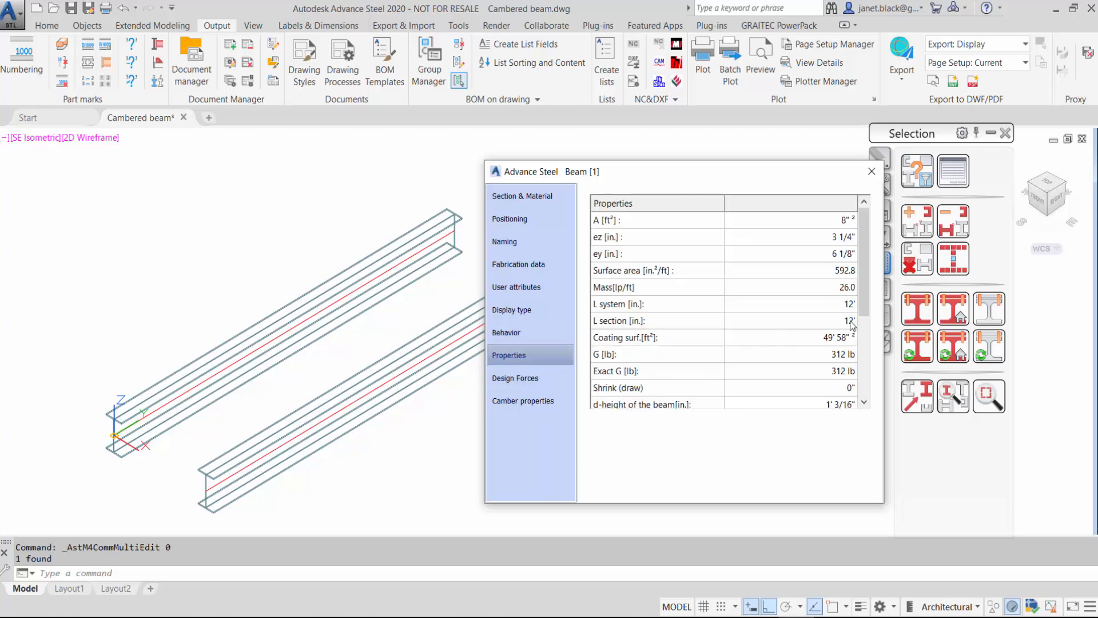
click(542, 403)
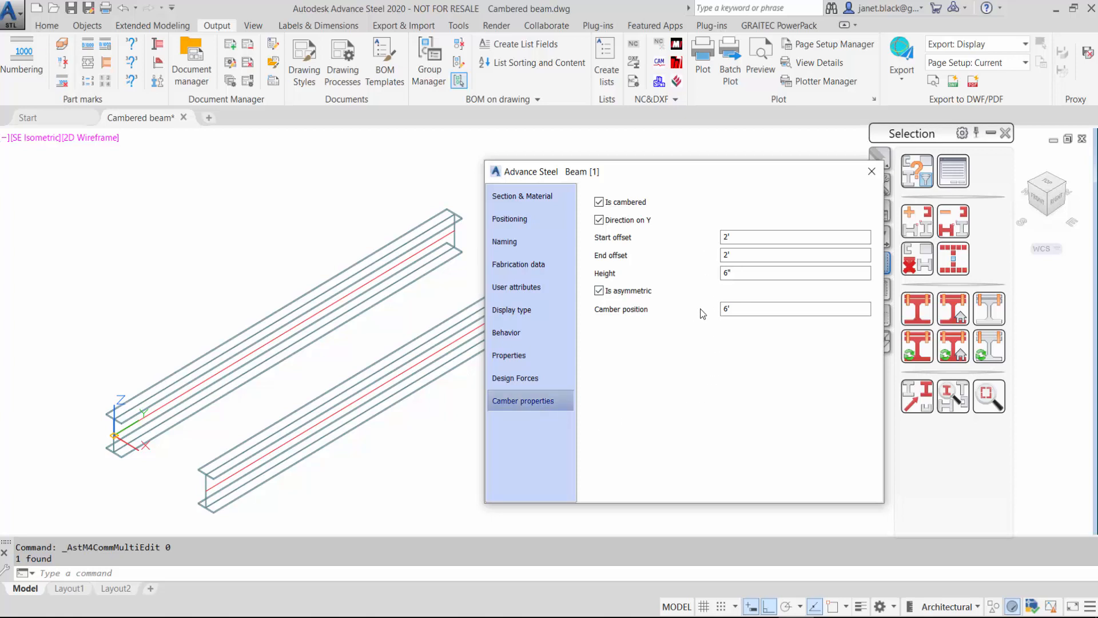
click(871, 171)
- Set User attribute 1 of the second beam to Cambered beam-2, and check its behavior and camber properties
double_click(526, 336)
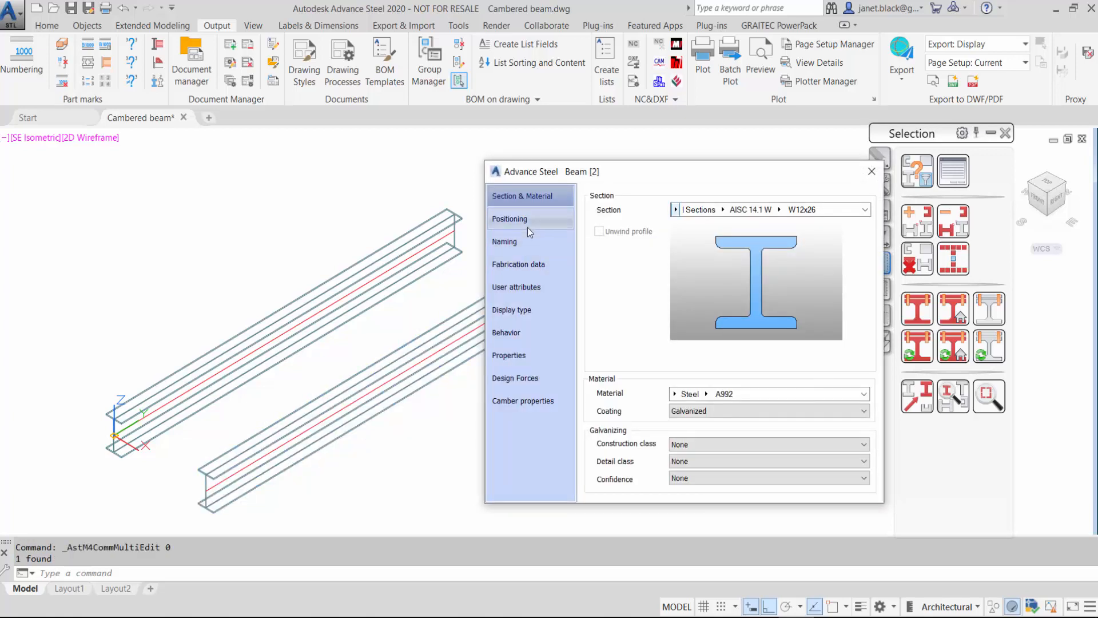
click(515, 241)
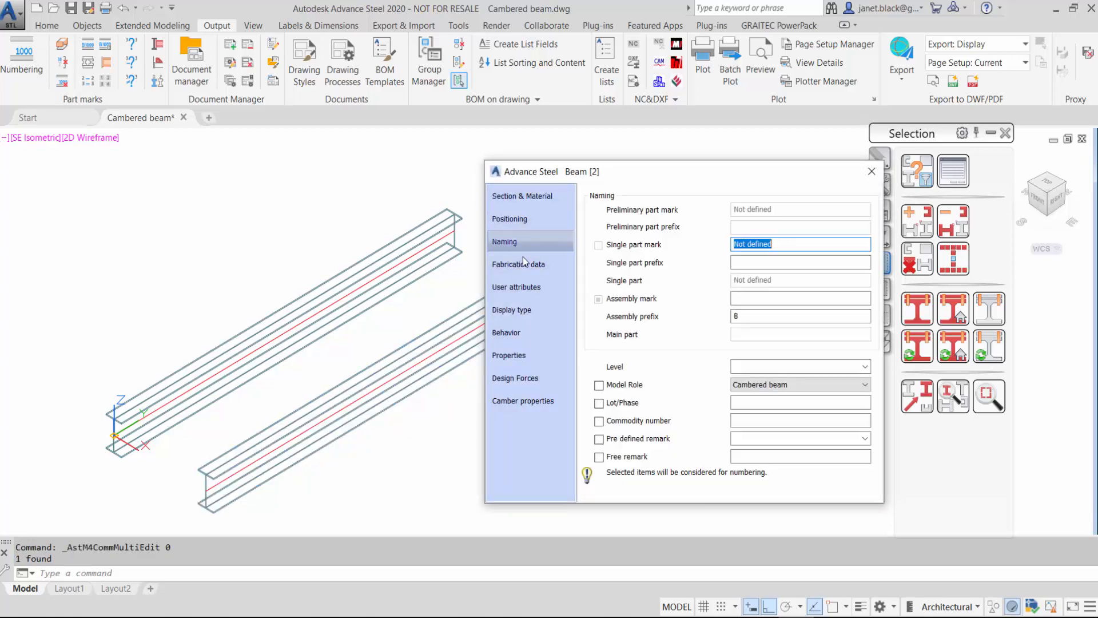
click(530, 290)
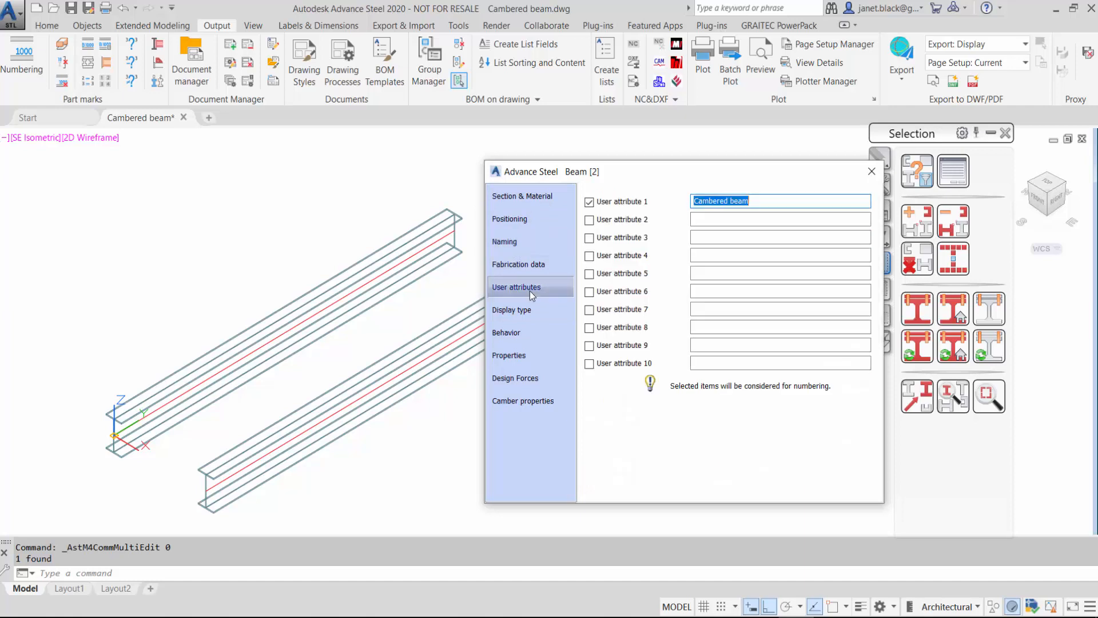
click(753, 204)
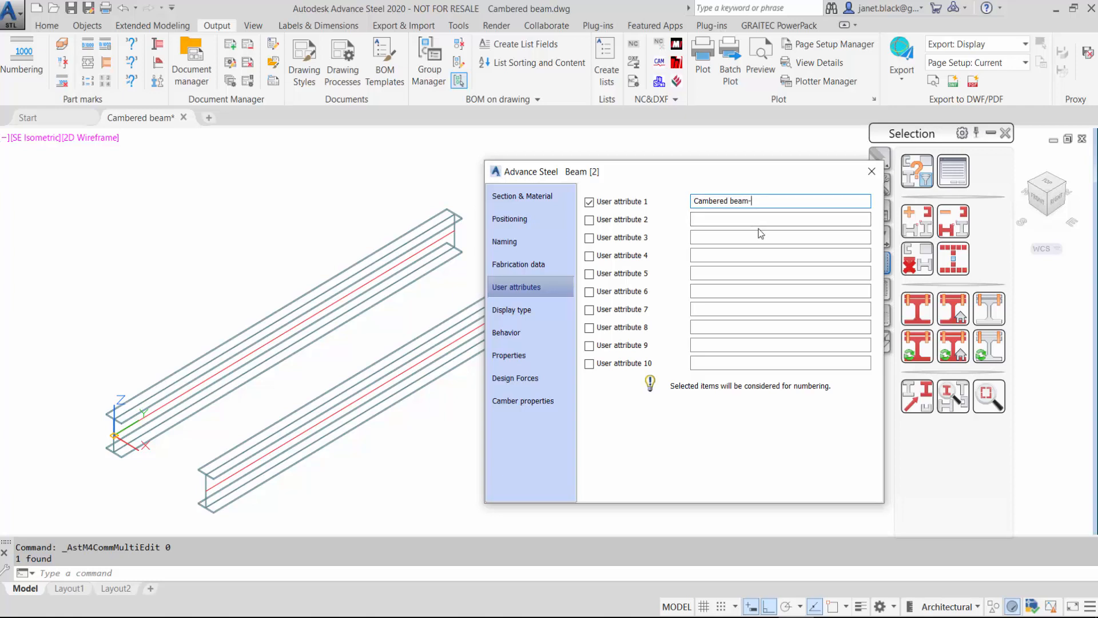
text(2)
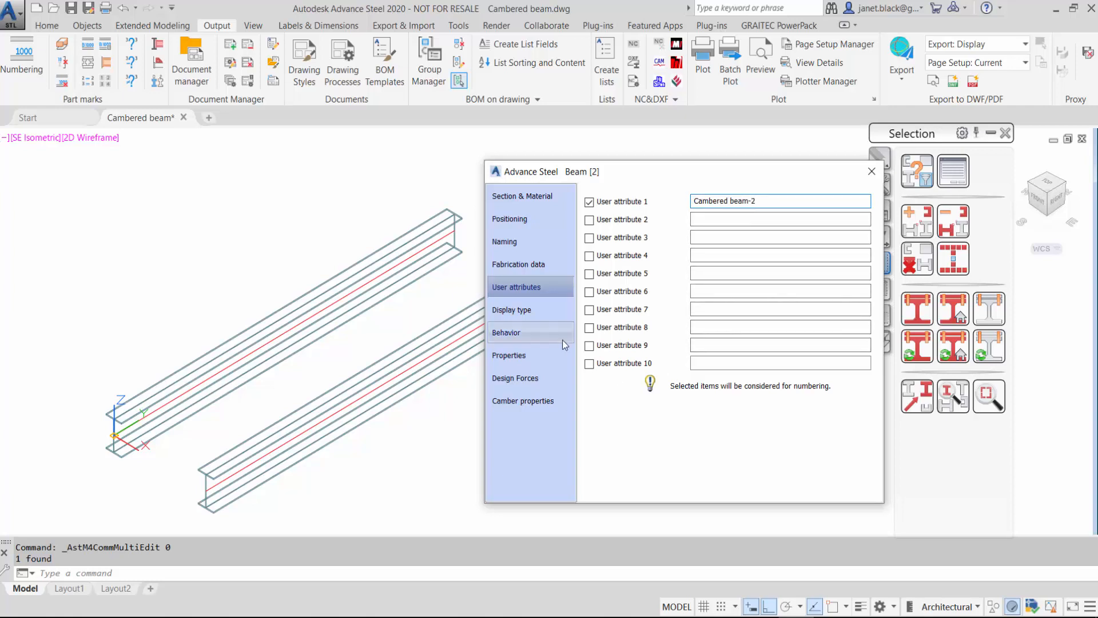
click(522, 332)
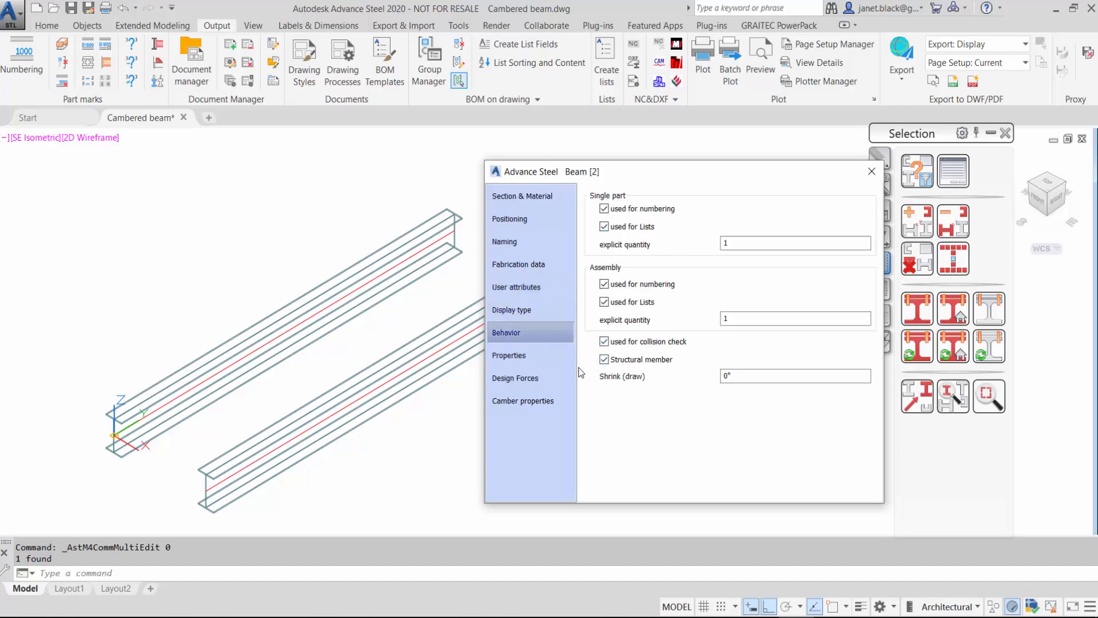
click(524, 402)
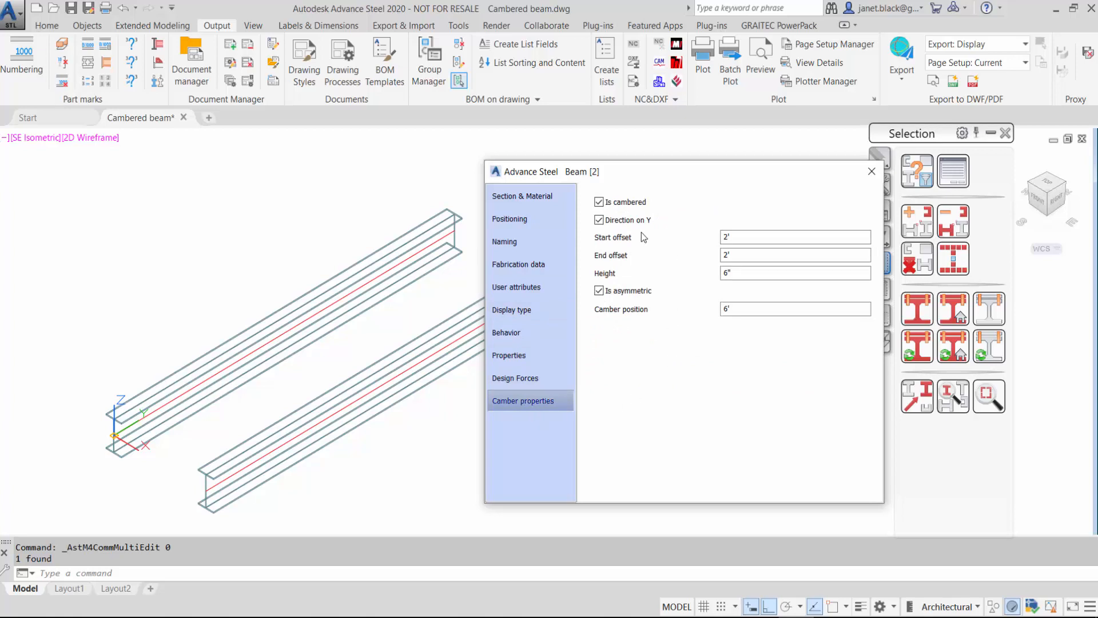
click(872, 171)
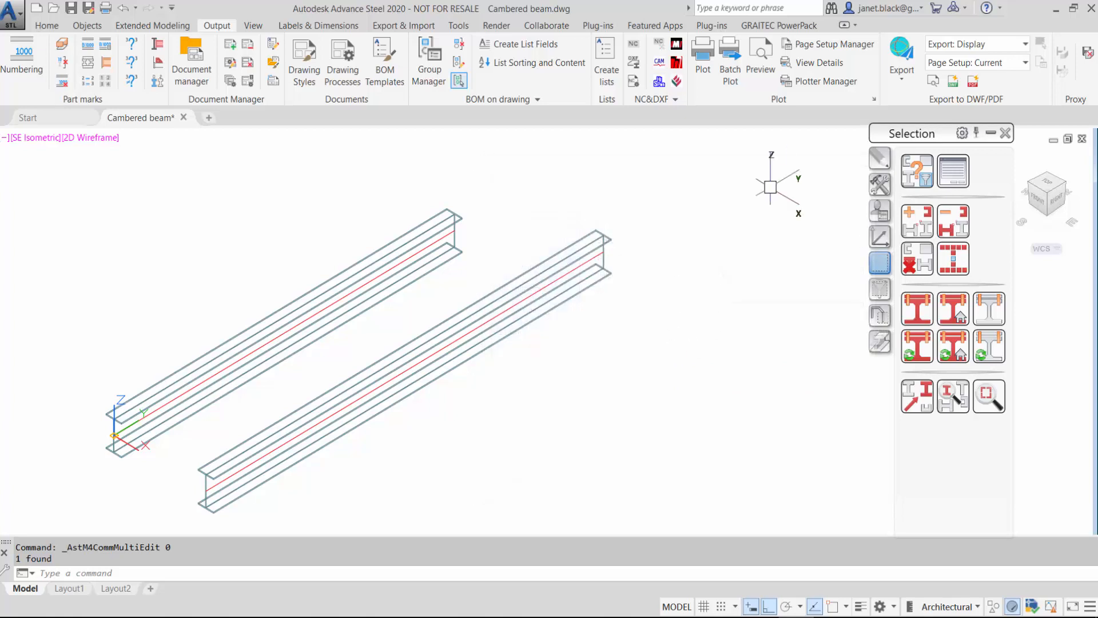
- Run the numbering for single parts and assemblies, with Start with first counter turned off for assemblies
click(29, 71)
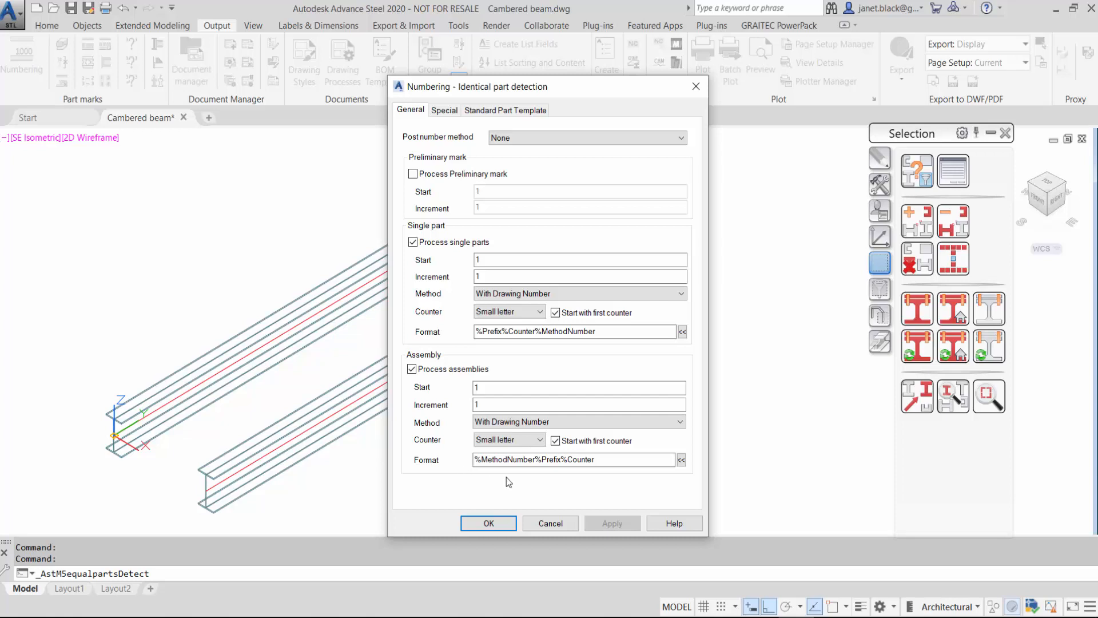
click(554, 441)
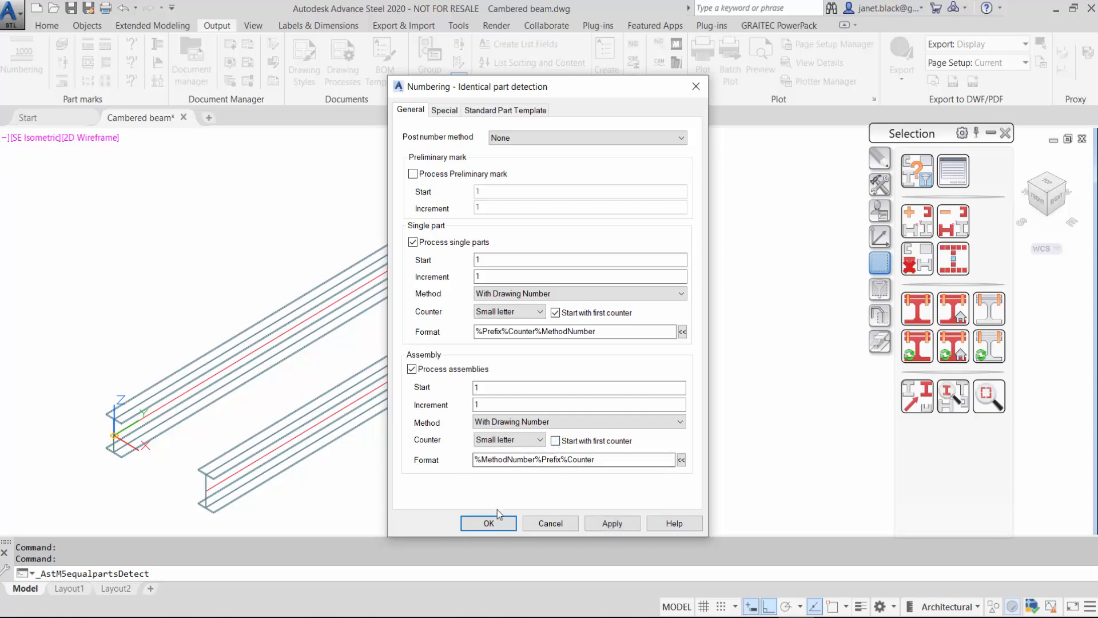
click(604, 524)
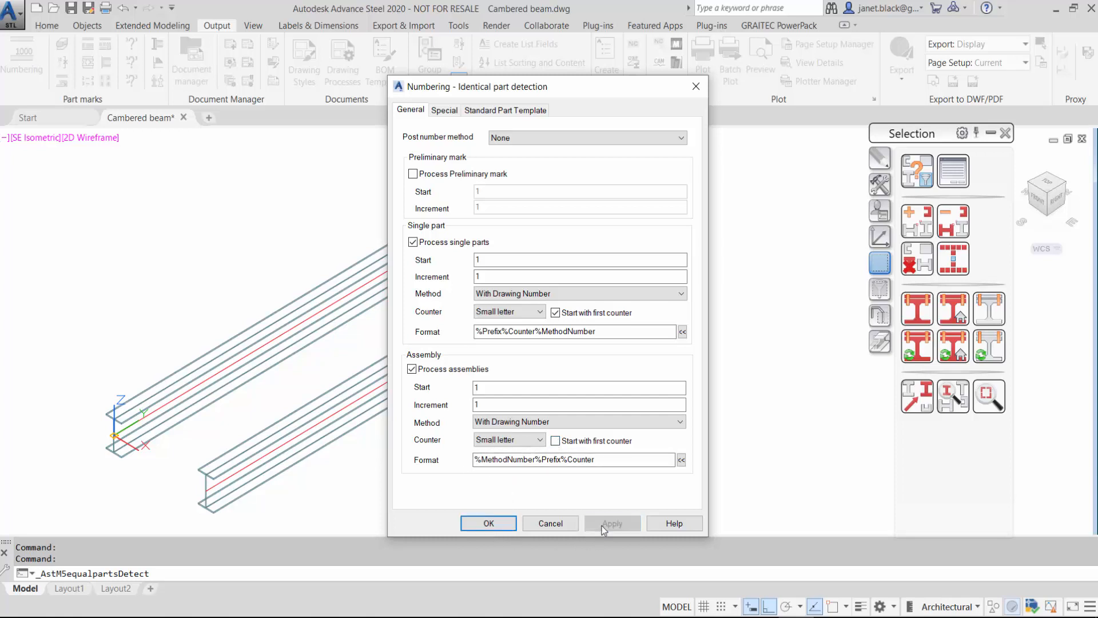
click(510, 525)
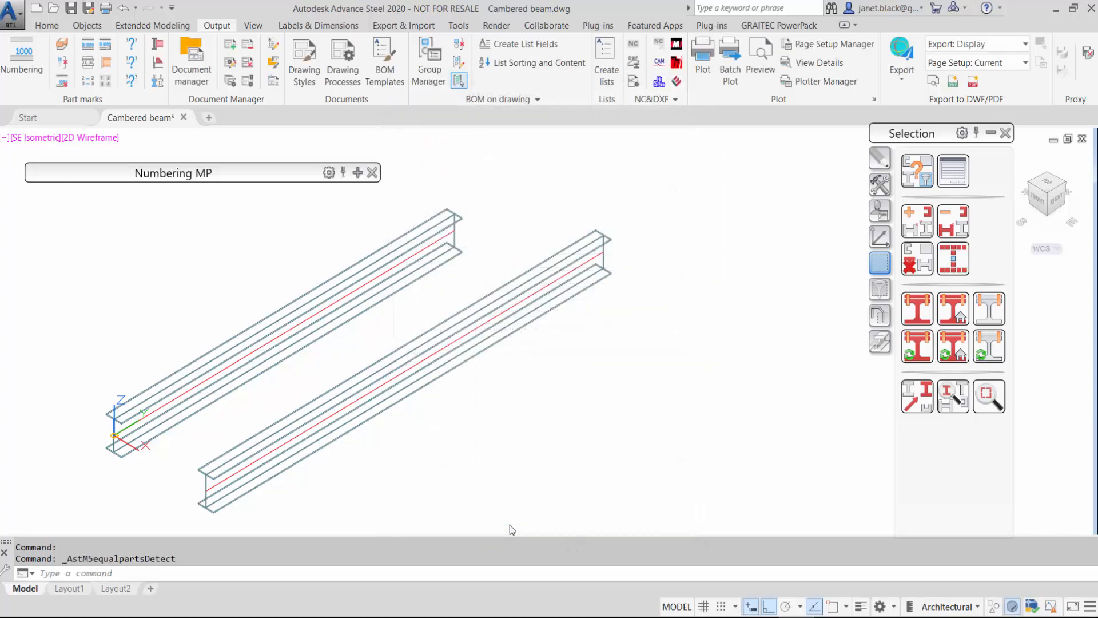
- Check the main part numbering results by highlighting each listed beam in the model, and clear the highlighting
click(357, 172)
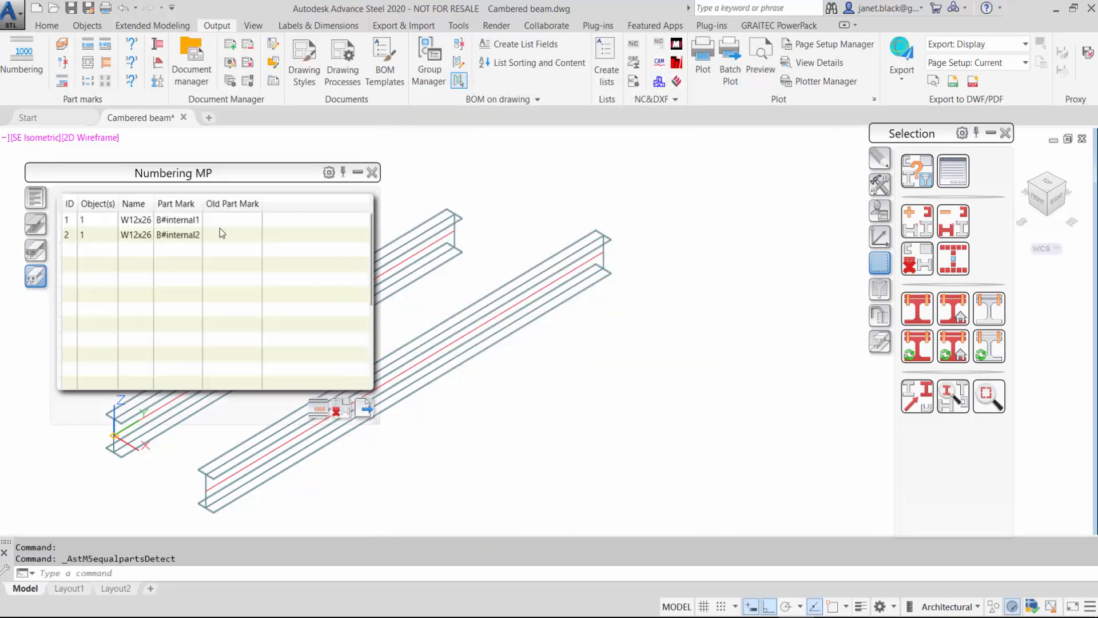
click(64, 220)
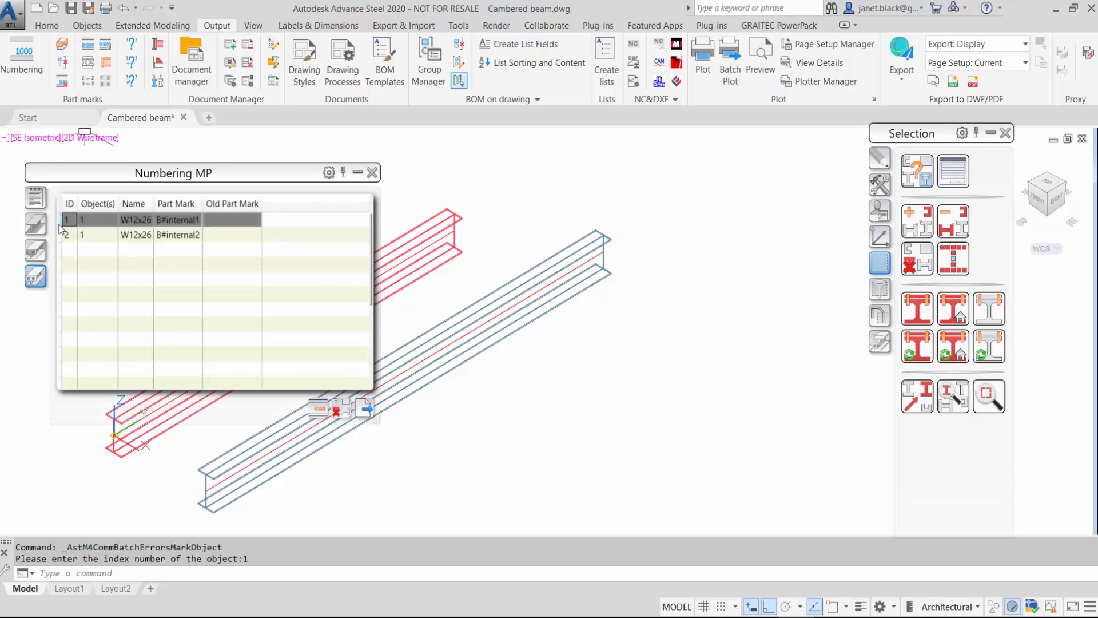
click(63, 235)
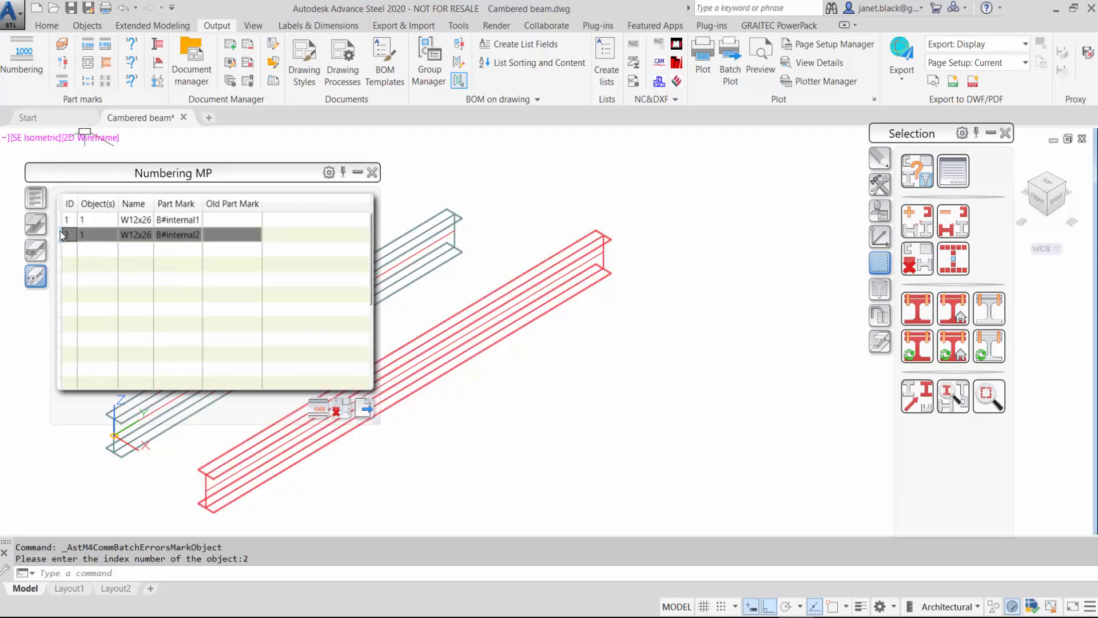
click(375, 171)
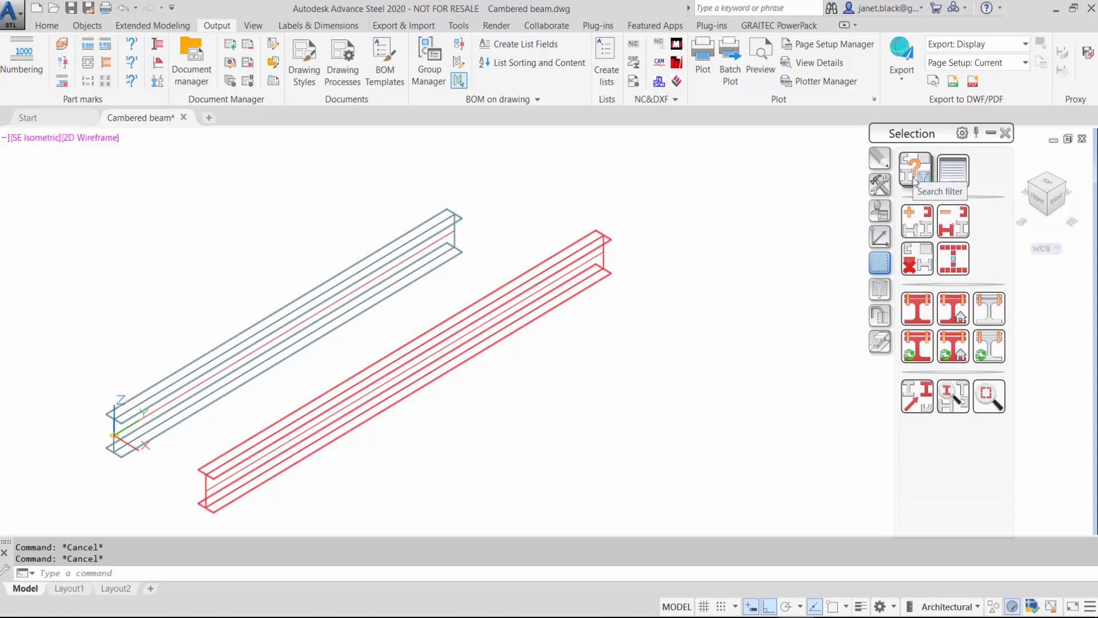
click(917, 260)
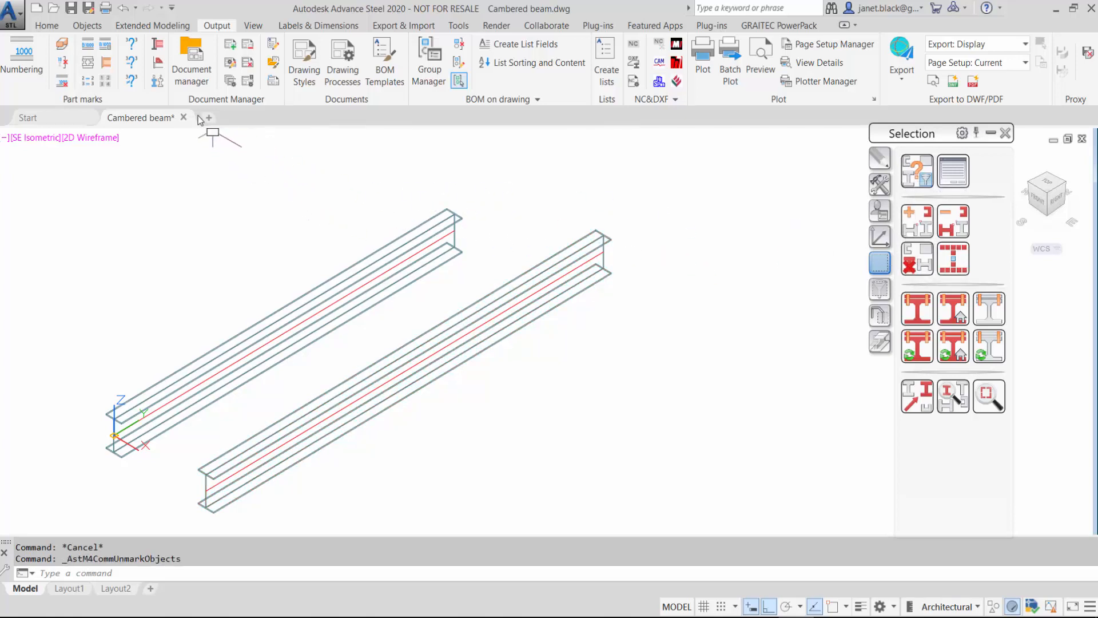
- Inspect the objects presentation rules of the 5 - Beam - Front drawing style and the presentation options for Mp - Beam, keeping Cambered
click(232, 65)
click(233, 64)
drag(300, 150, 301, 80)
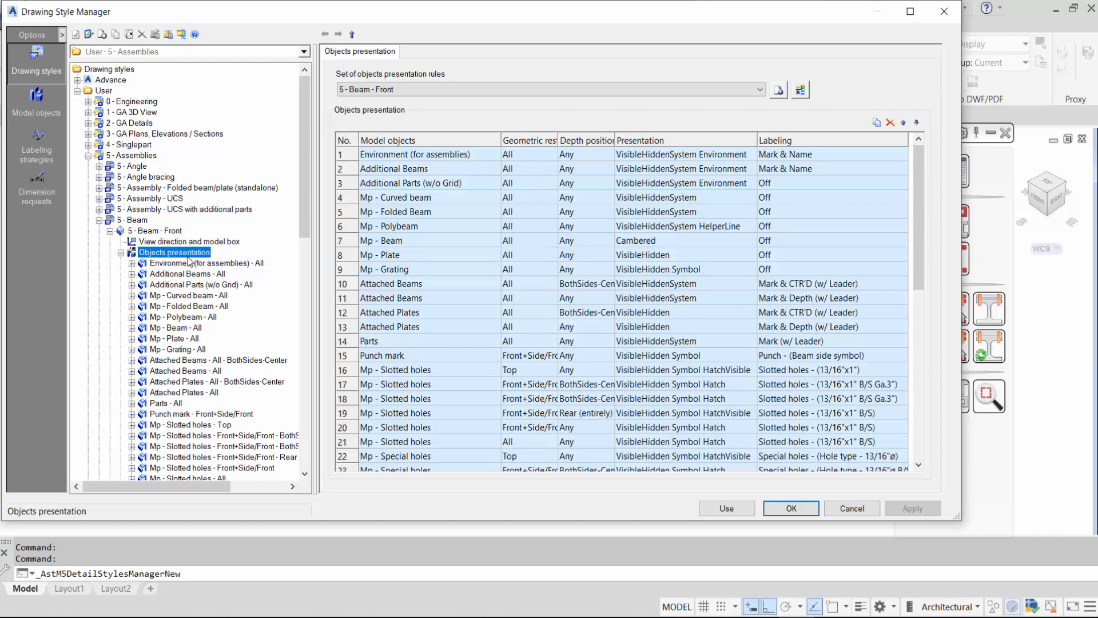
click(341, 242)
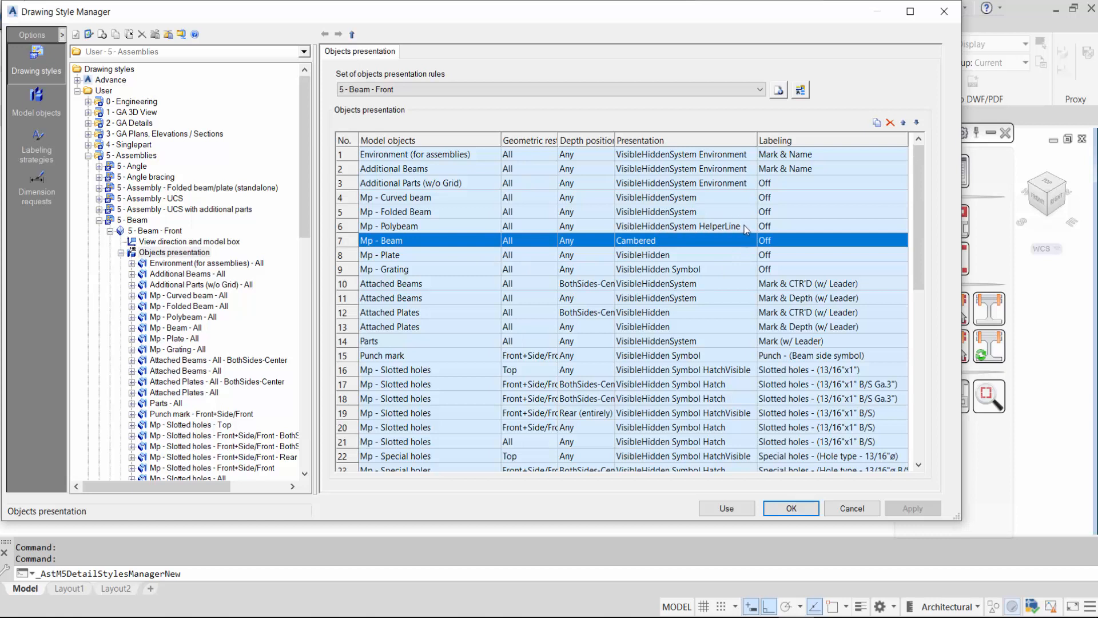
click(754, 242)
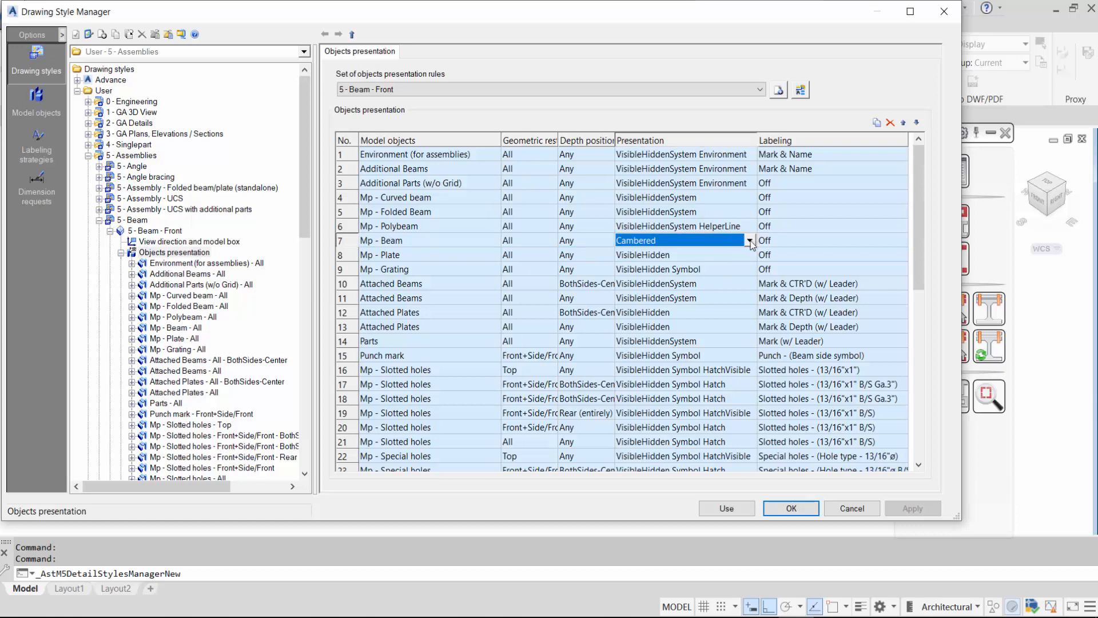
click(750, 242)
drag(751, 298, 780, 511)
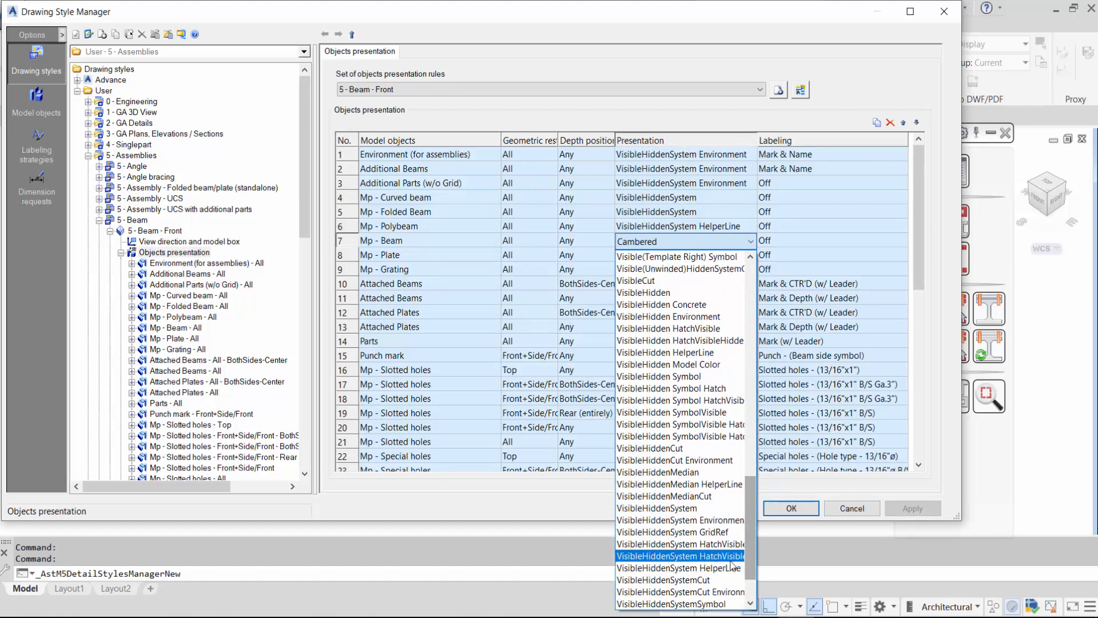
drag(752, 493, 754, 280)
click(733, 239)
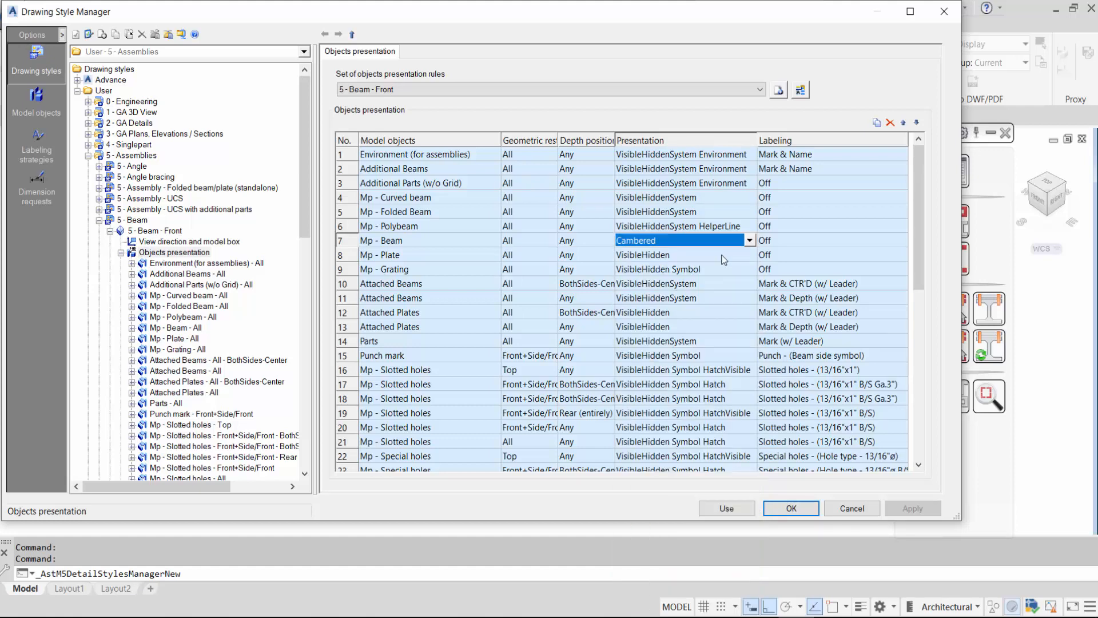
- Create a detail drawing of the first beam from the 5 - Beam assembly style with the default settings
click(726, 508)
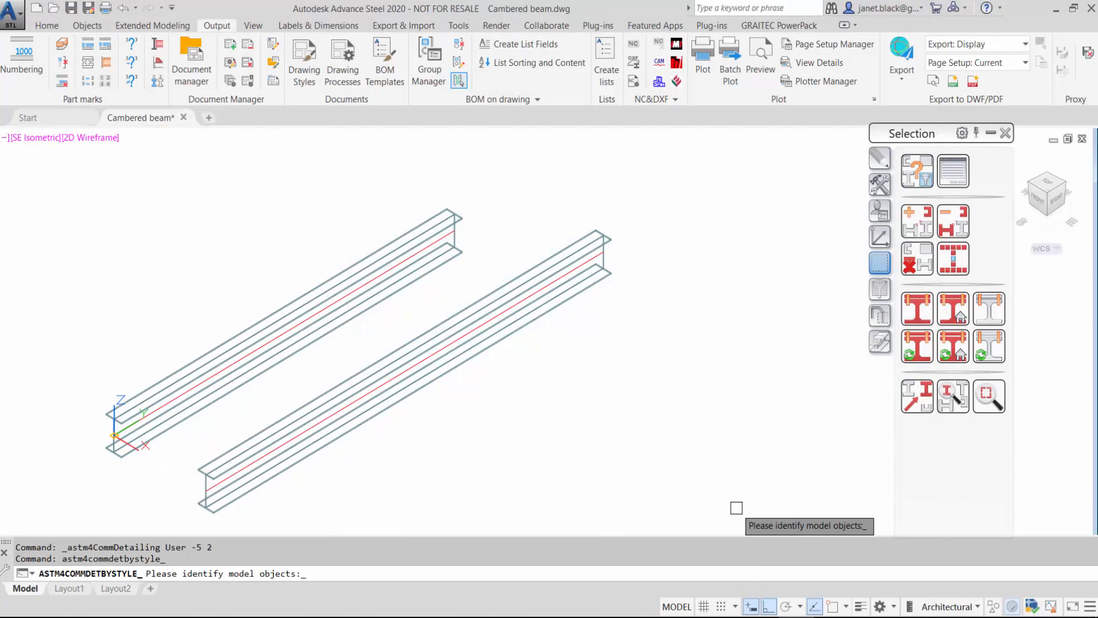
click(308, 292)
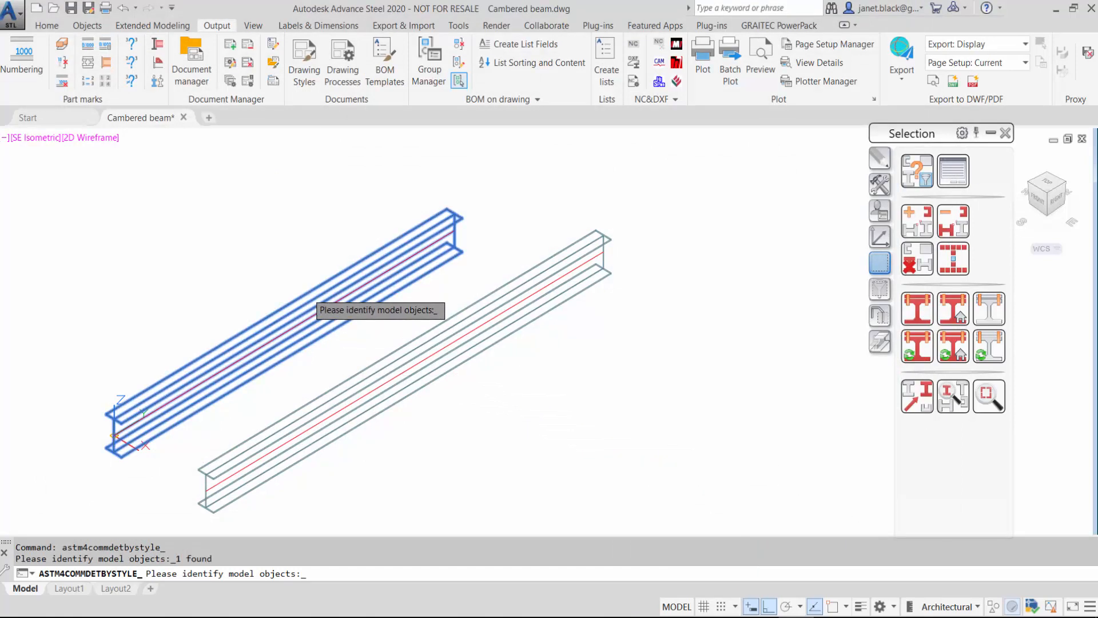
key(Return)
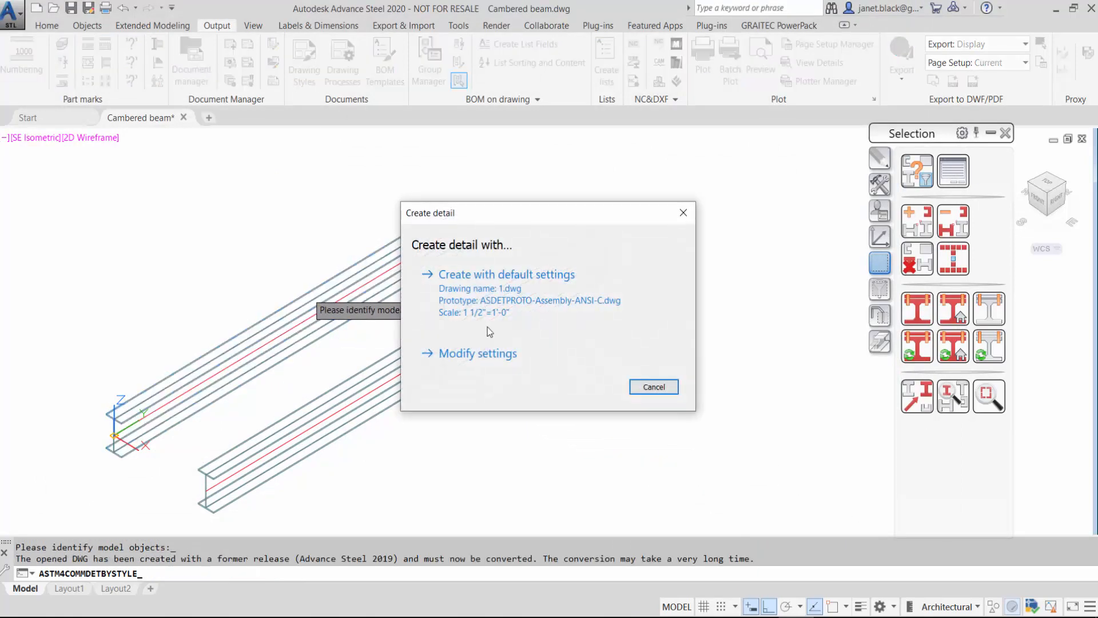
click(528, 294)
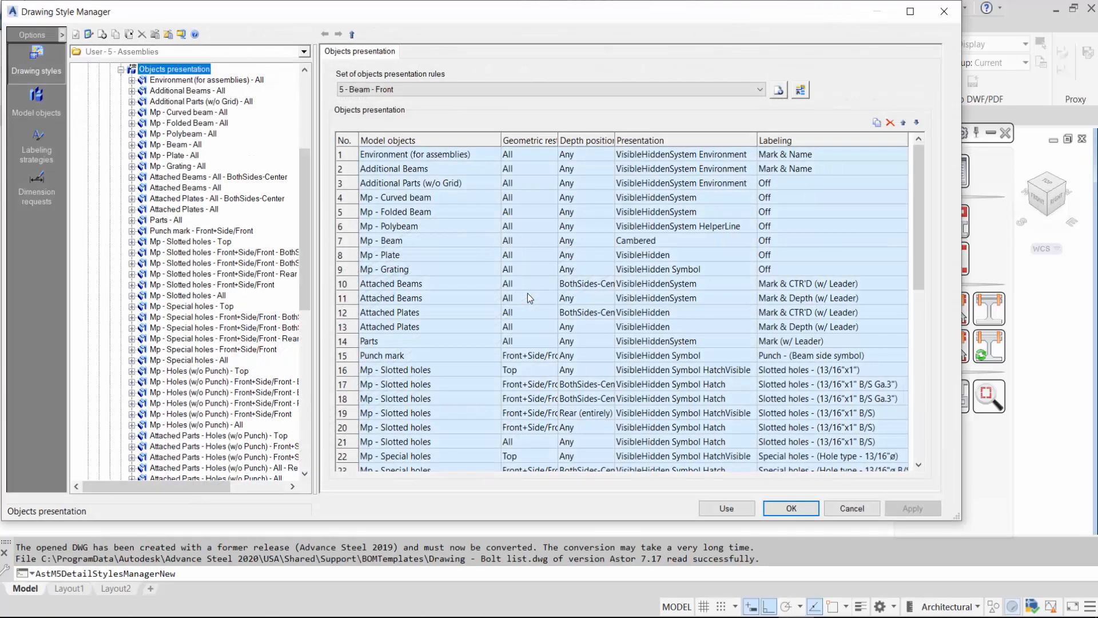
- Create a detail drawing of the second beam with the same style and default settings, and close the style manager
click(726, 508)
click(514, 333)
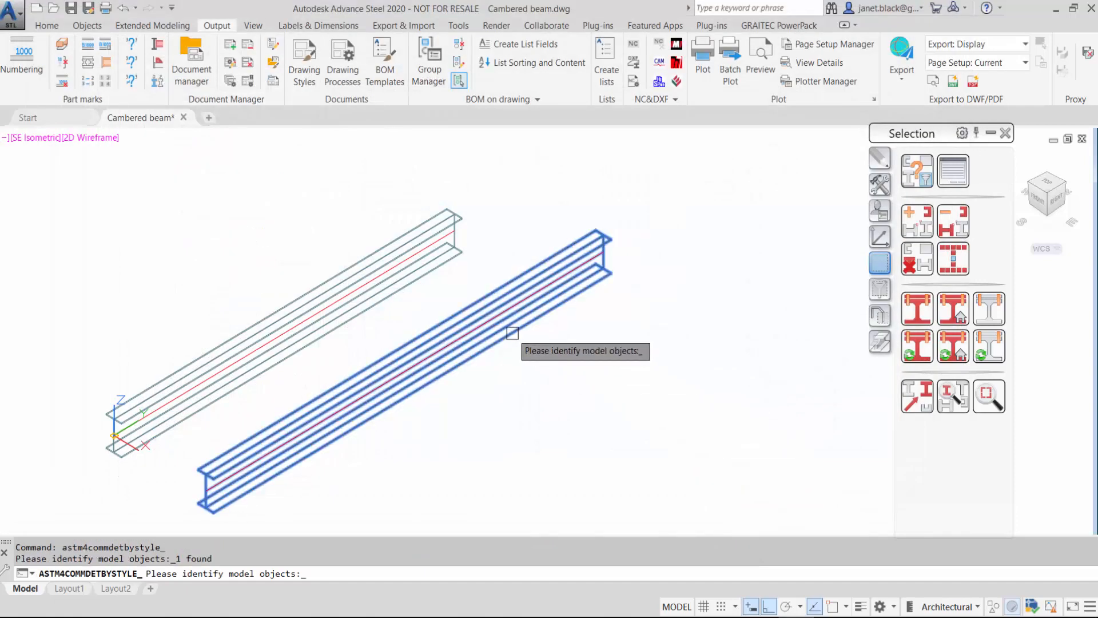
key(Return)
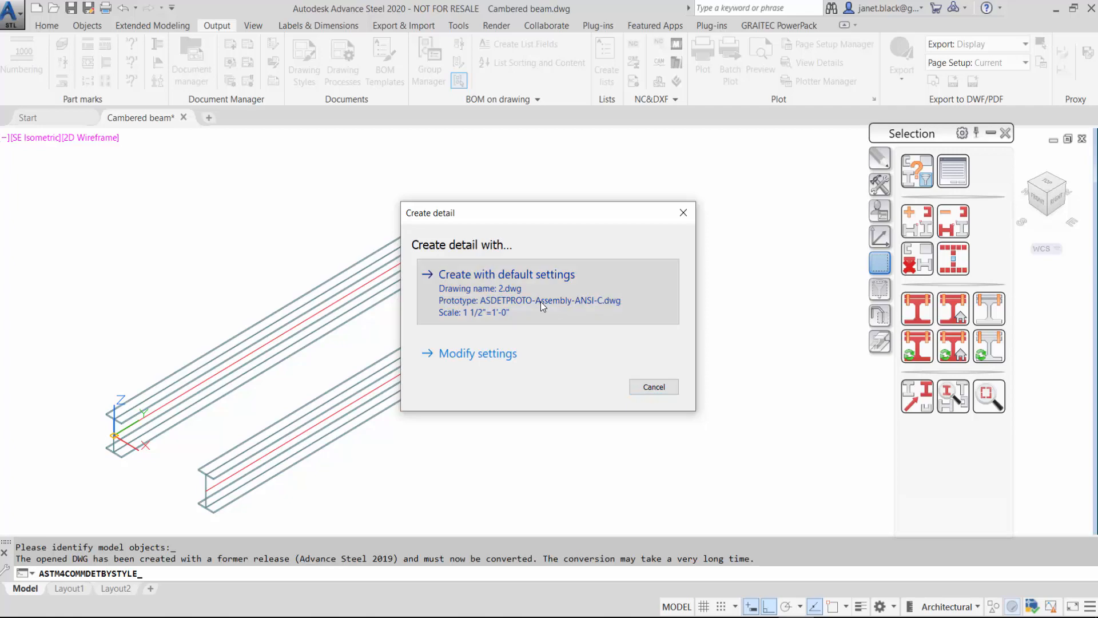
click(541, 301)
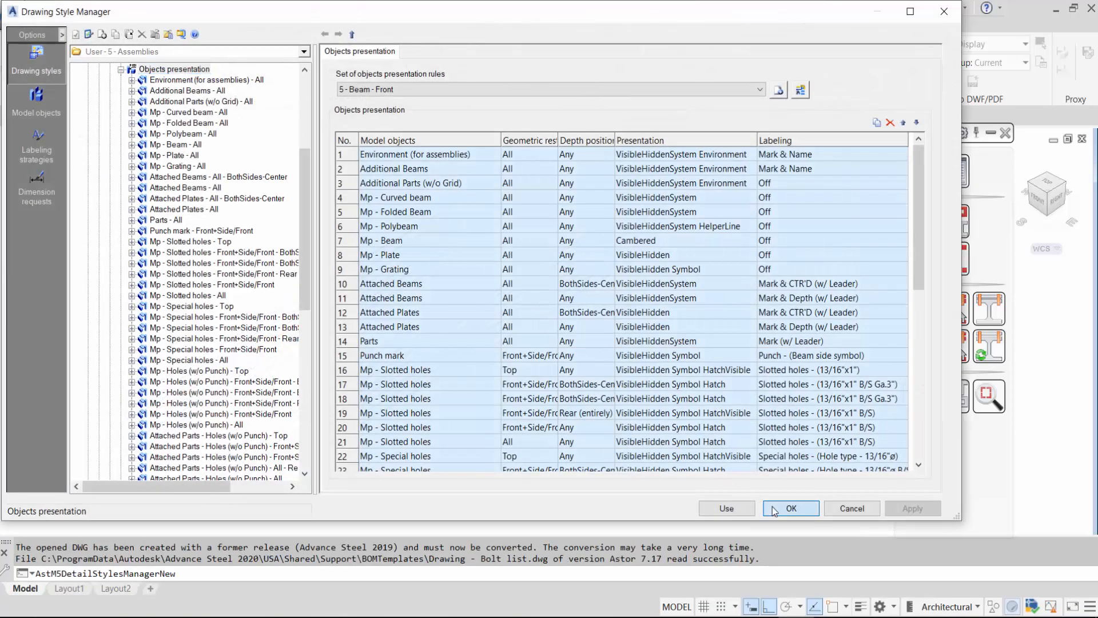
click(773, 506)
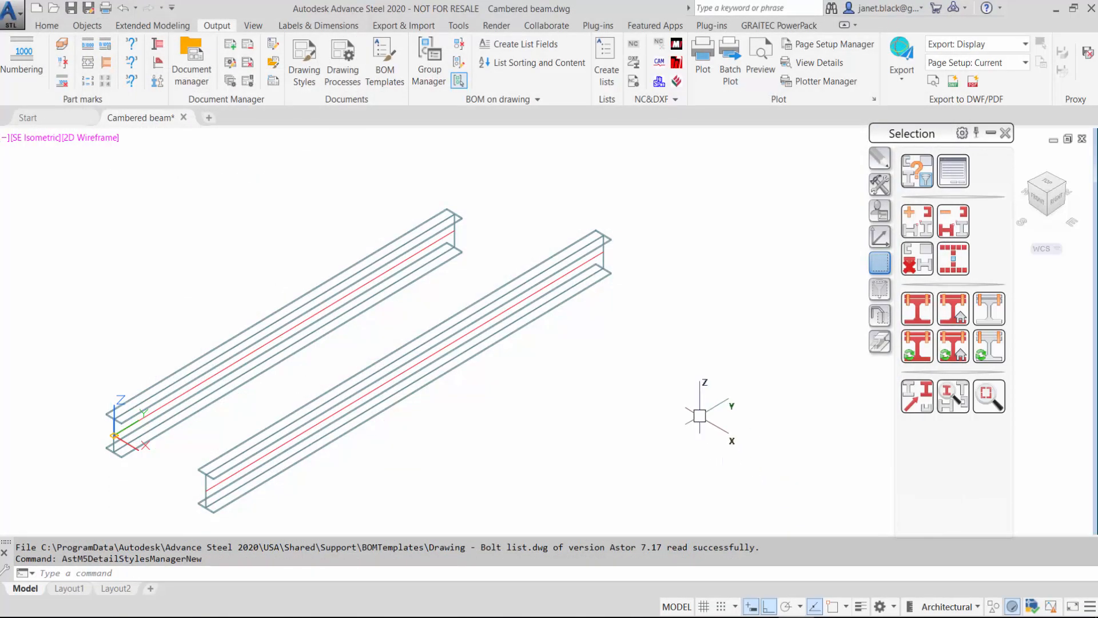
- Open the up-to-date detail drawings 1.dwg and 2.dwg together from the project documents
click(182, 75)
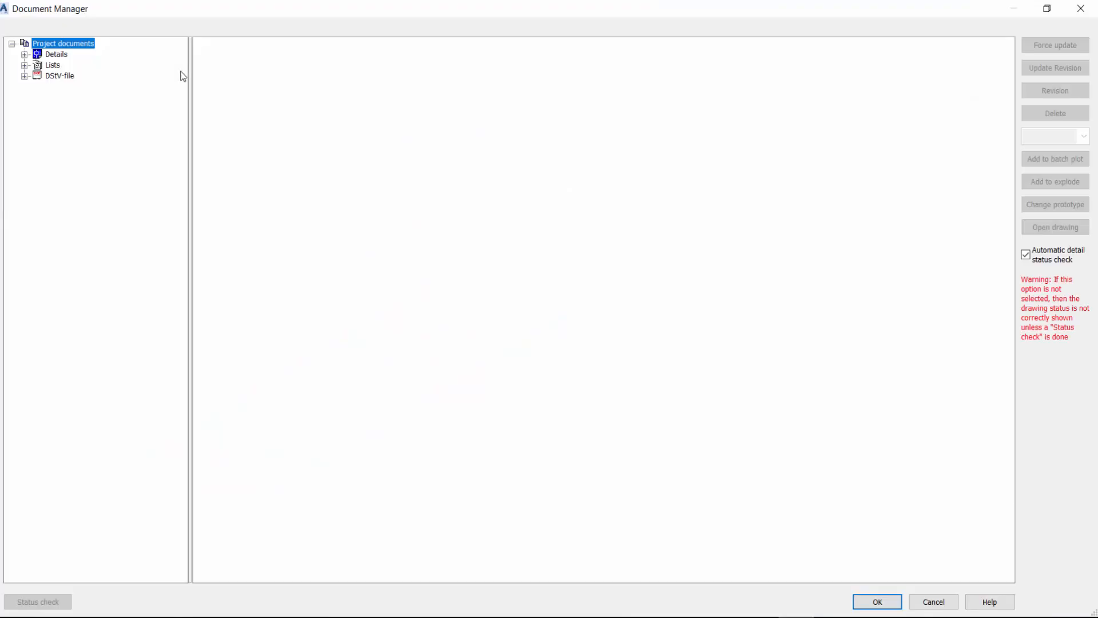
click(25, 54)
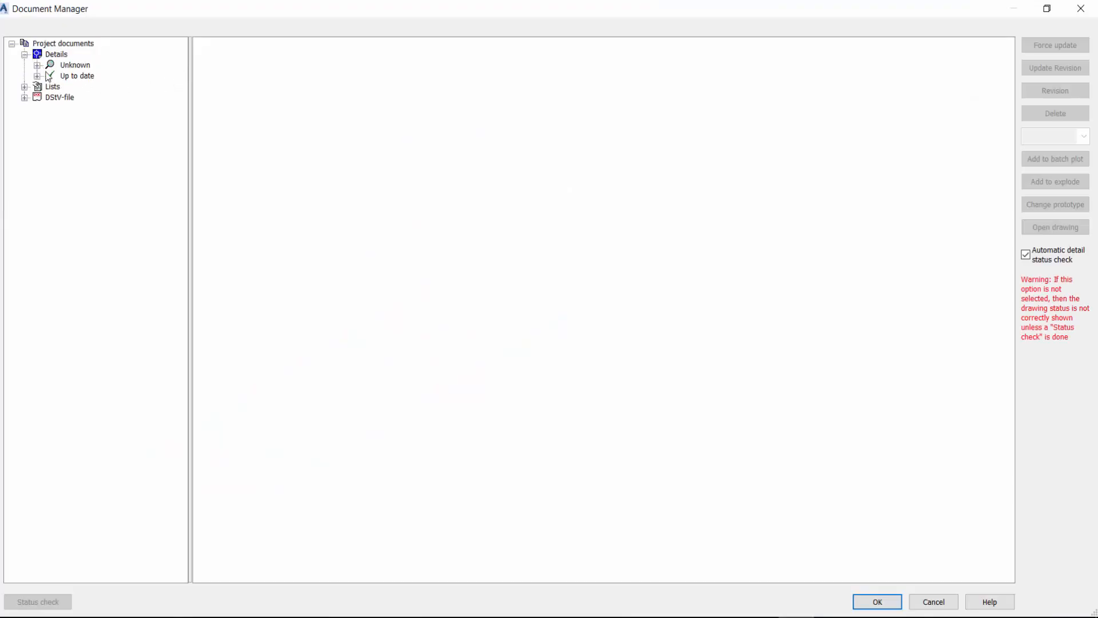
click(37, 76)
click(90, 87)
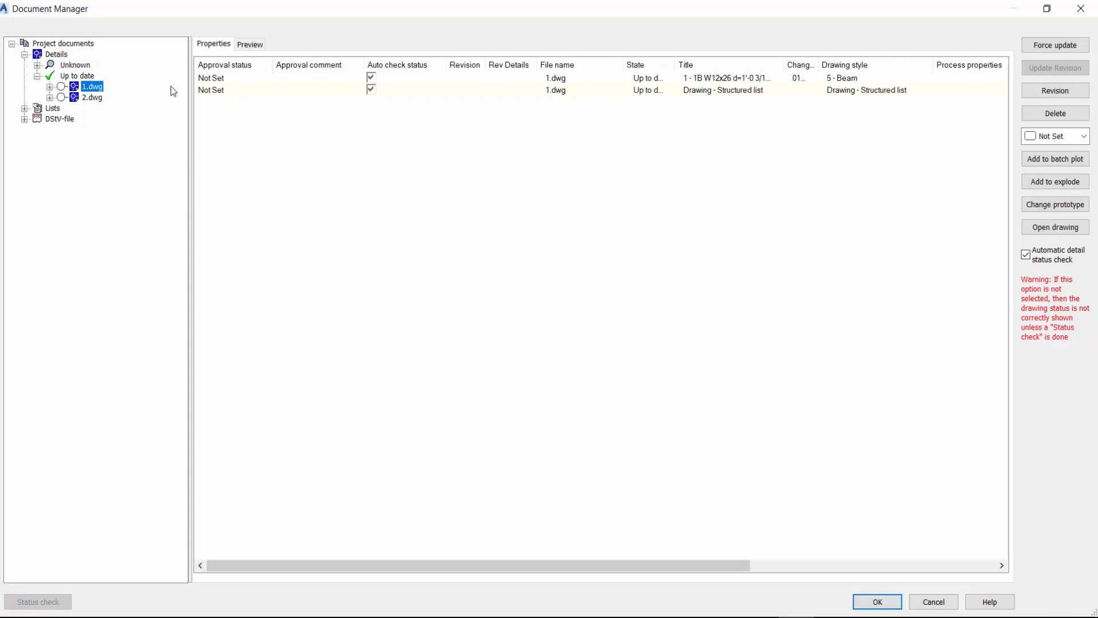
shift+click(91, 98)
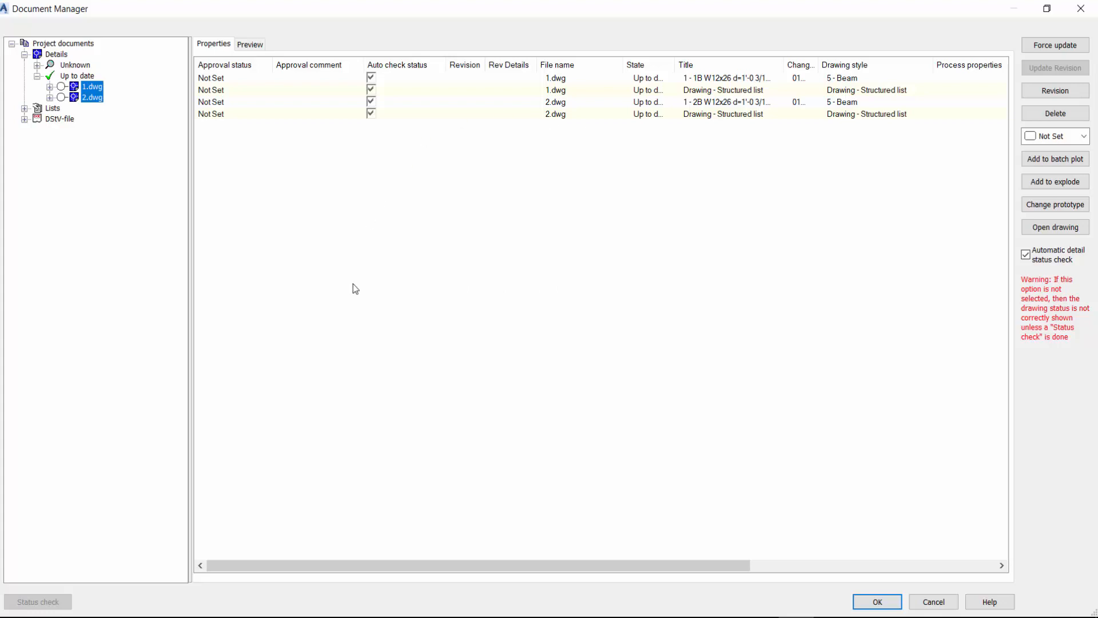
drag(421, 566, 744, 611)
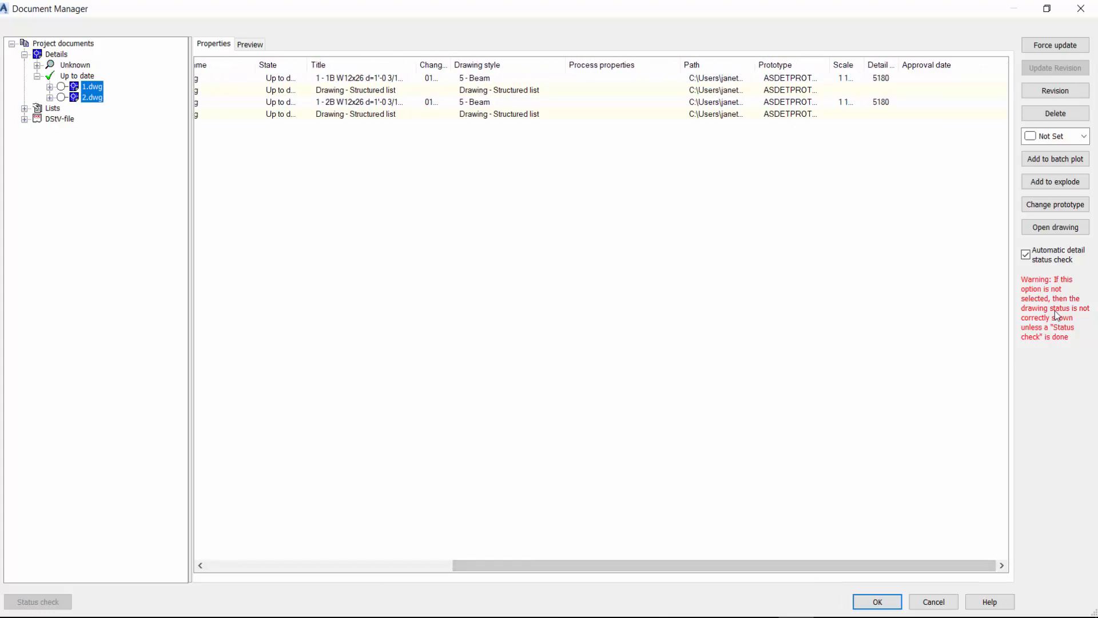
click(1062, 230)
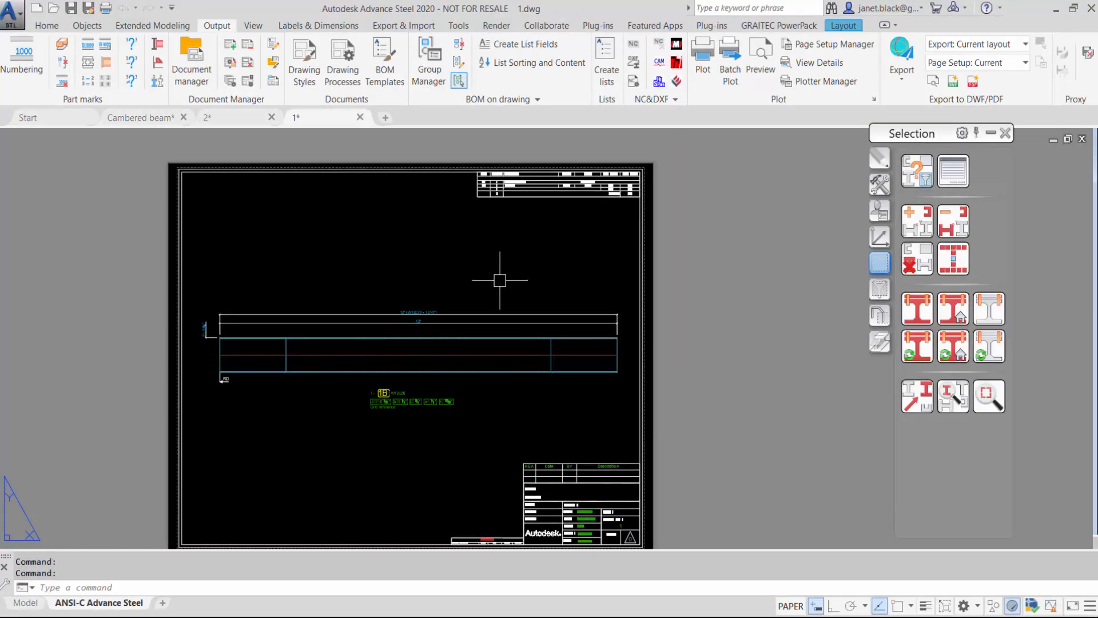
- Examine the parts list and the beam view in drawing 1, and check which object snaps are active
scroll(525, 260, up, 3)
middle_drag(524, 260, 618, 326)
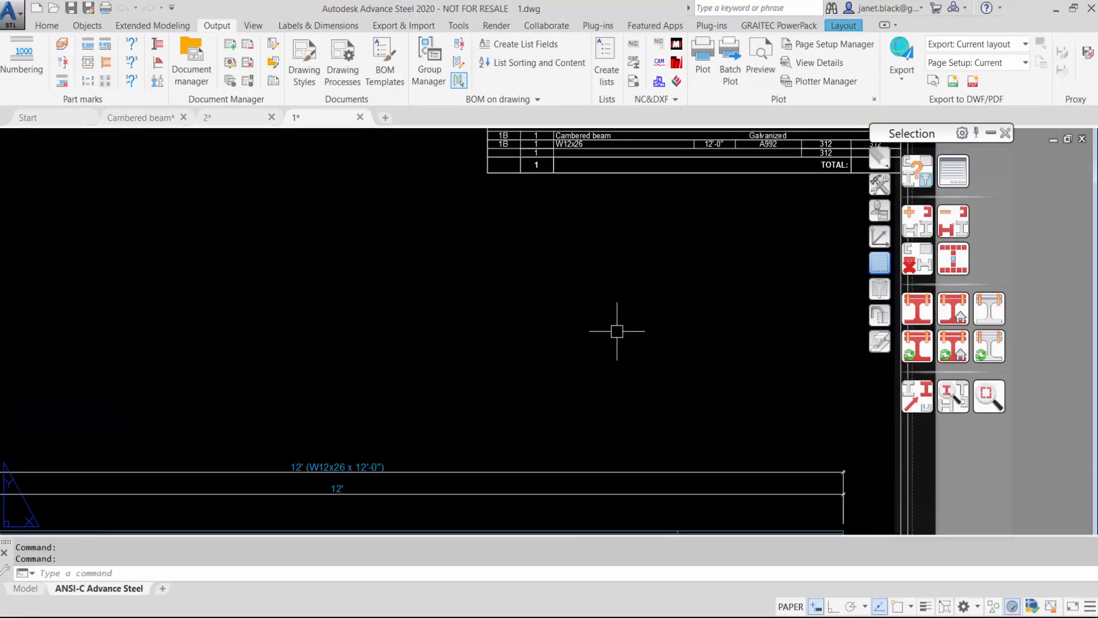
scroll(618, 326, up, 2)
scroll(749, 246, up, 2)
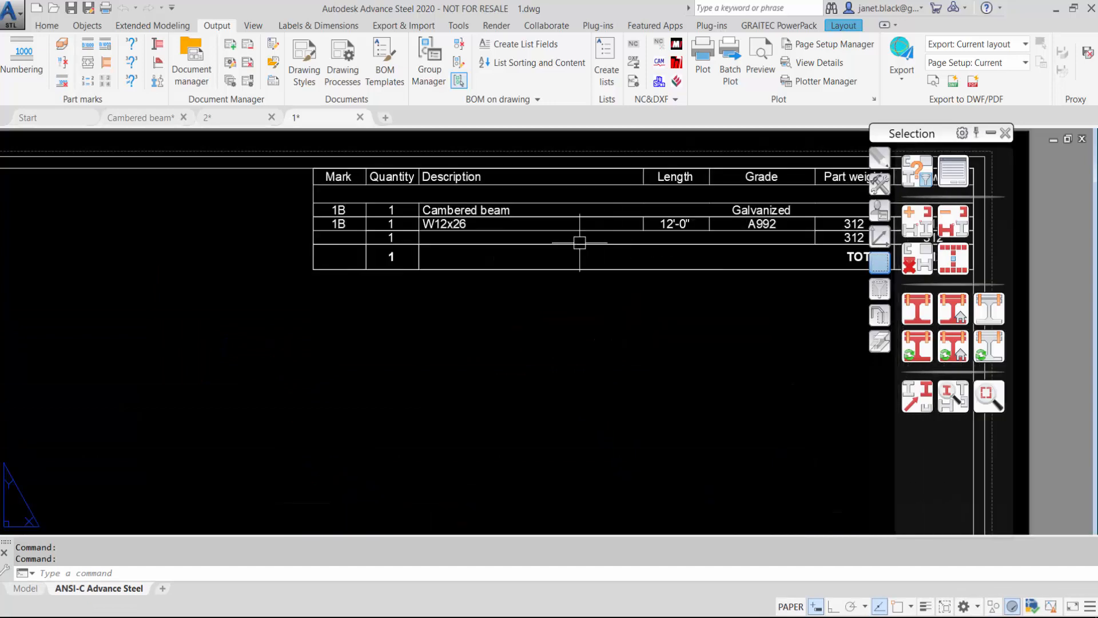
scroll(526, 219, down, 4)
middle_drag(519, 307, 535, 269)
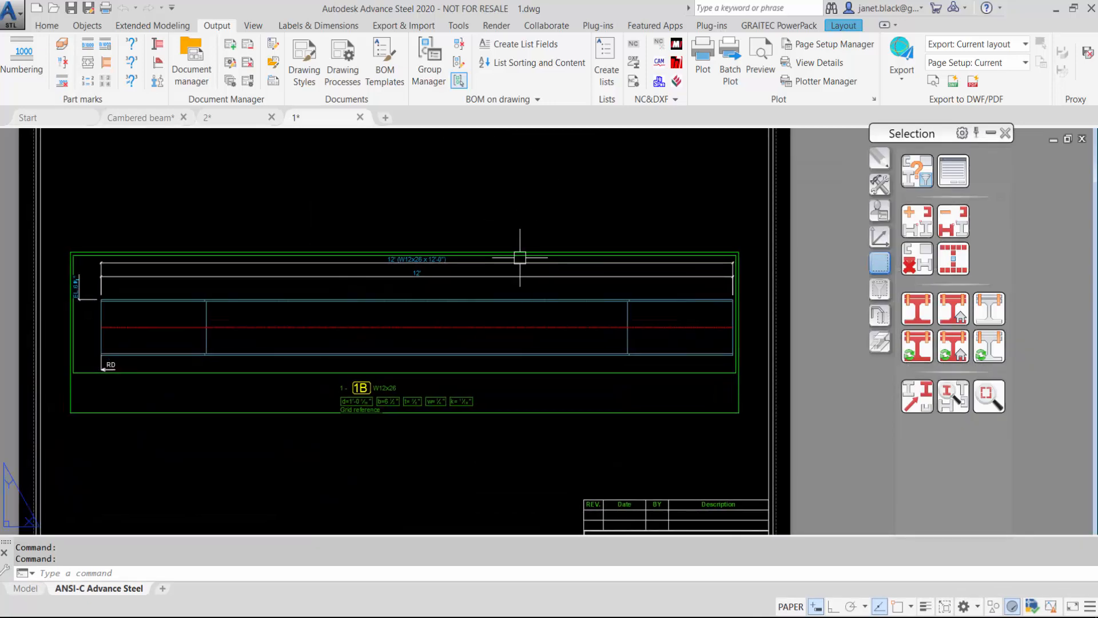
click(318, 26)
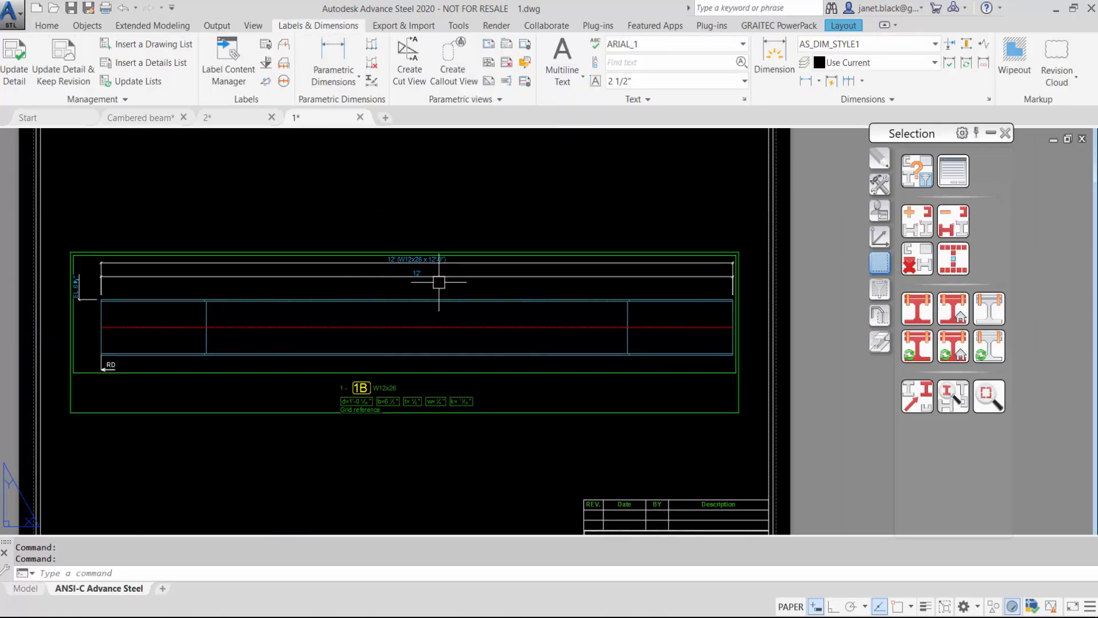
click(911, 607)
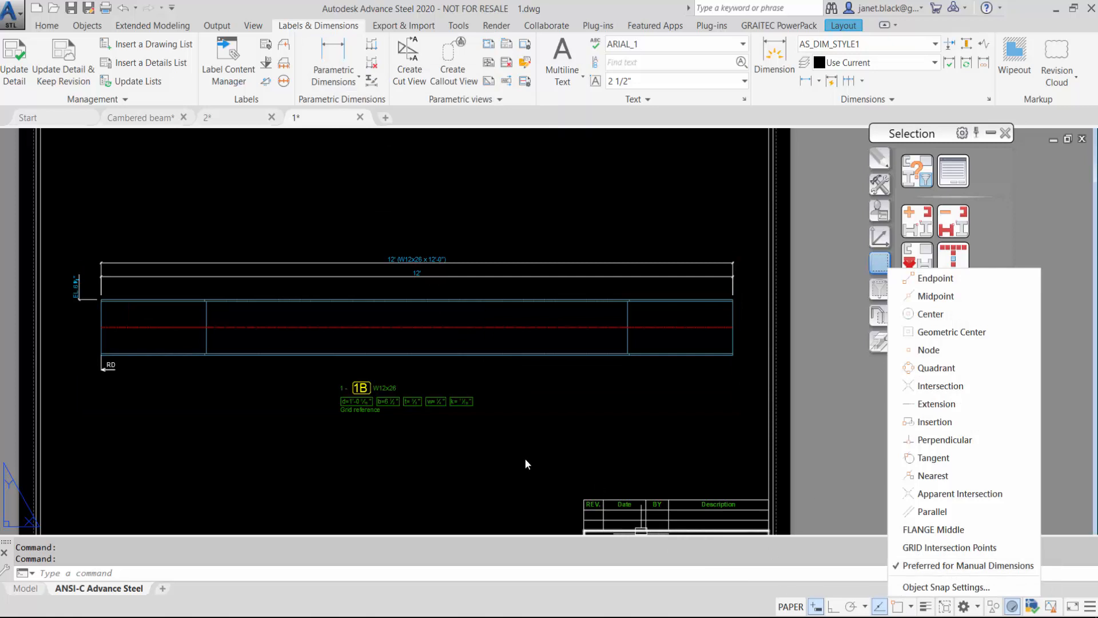
click(550, 455)
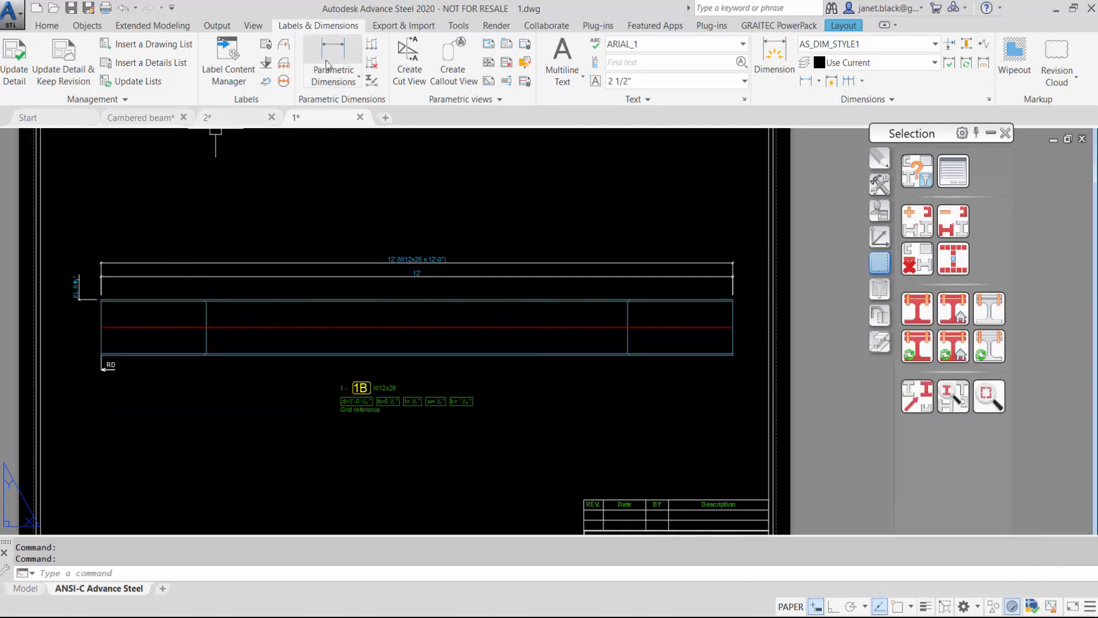
- Add dimension points at both camber section lines to the inner length dimension above the beam in drawing 1
click(373, 47)
click(314, 276)
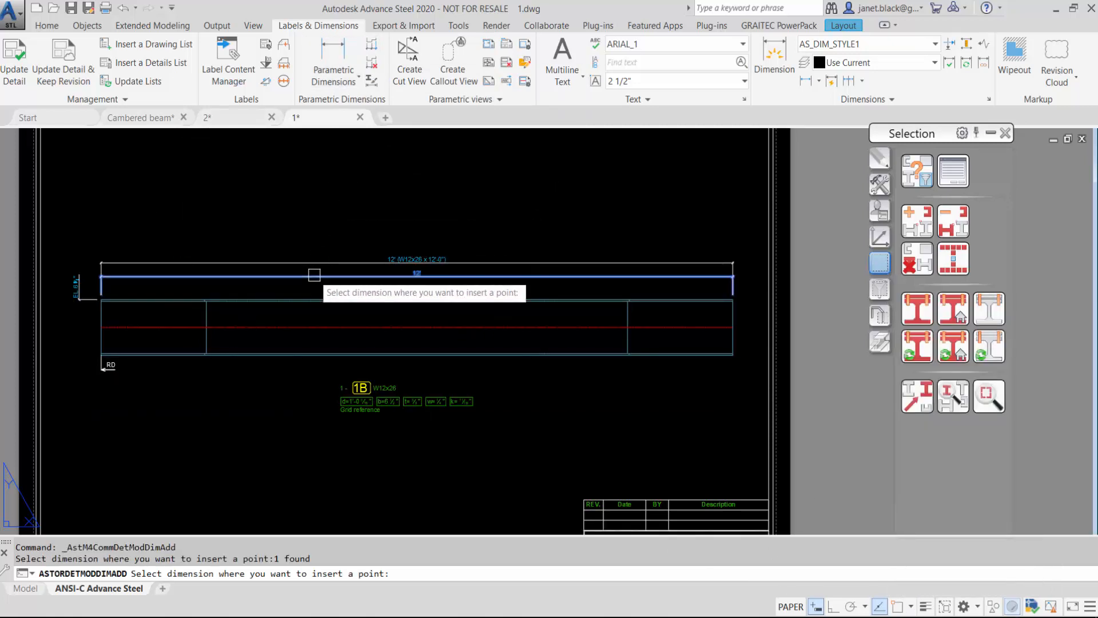
key(Return)
scroll(209, 306, up, 8)
click(188, 444)
scroll(193, 439, down, 8)
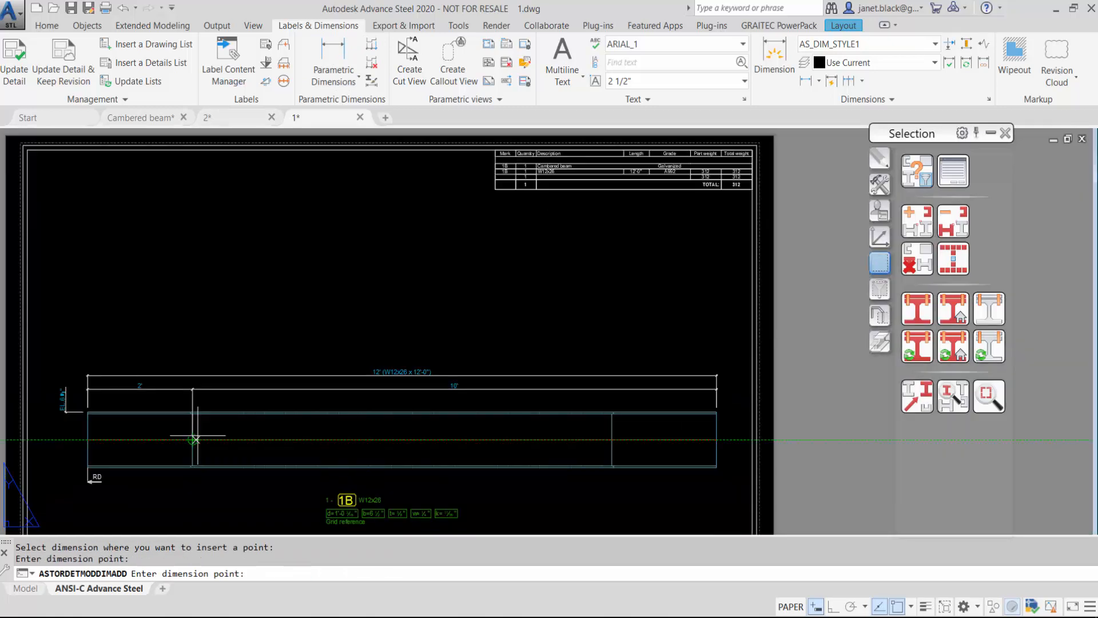
click(611, 439)
key(Return)
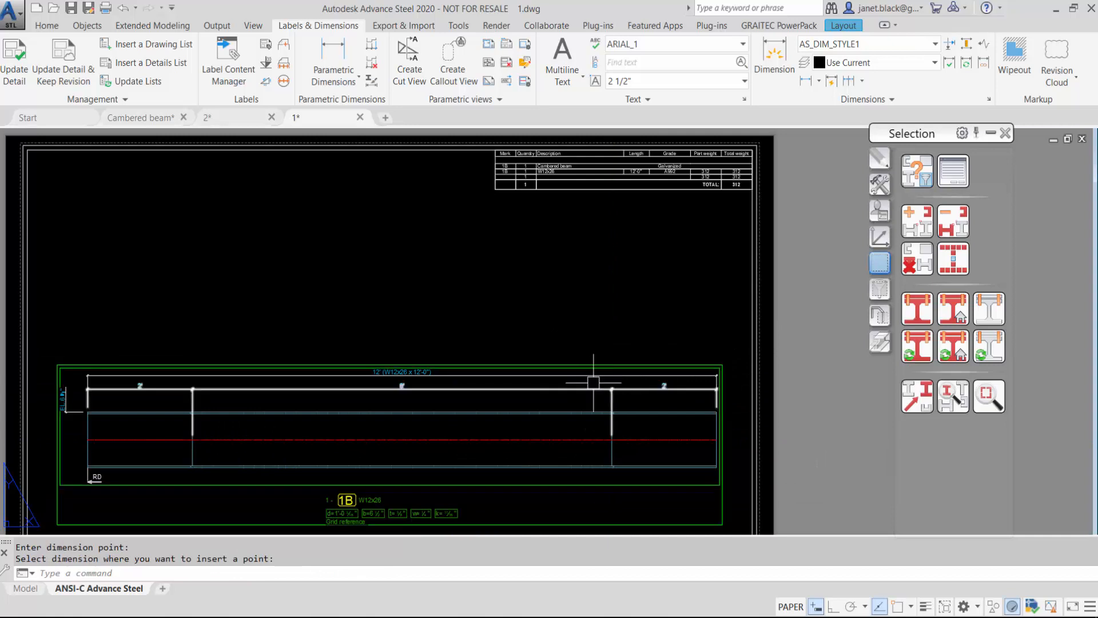
- Insert a label for the beam, starting at the lower endpoint of the right camber section line, with its text below the beam
click(264, 48)
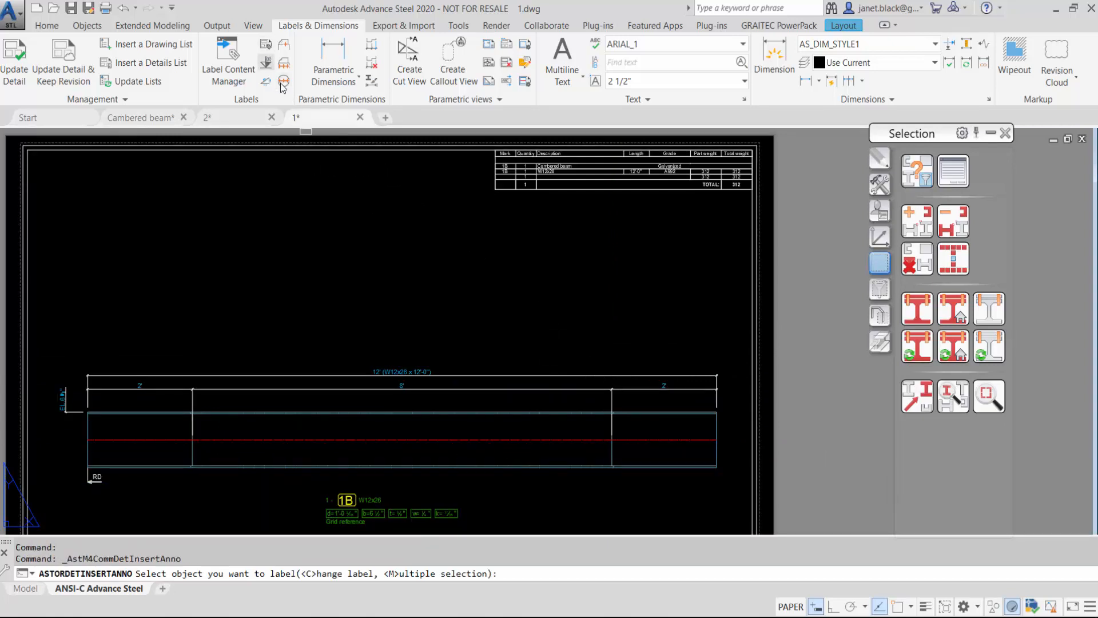
click(454, 469)
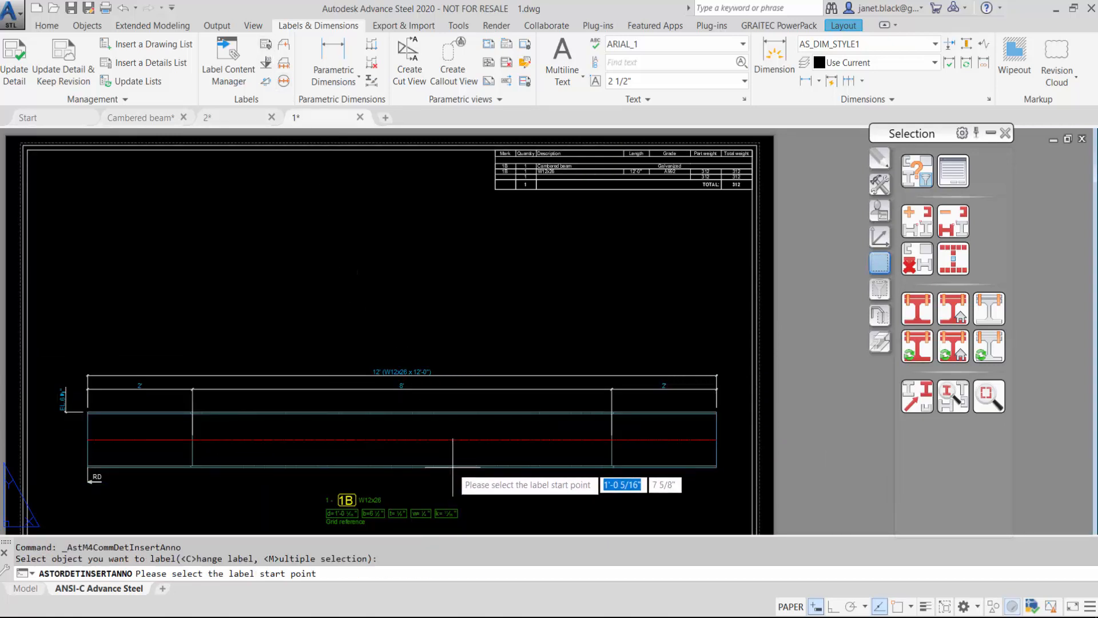
shift+right_click(613, 464)
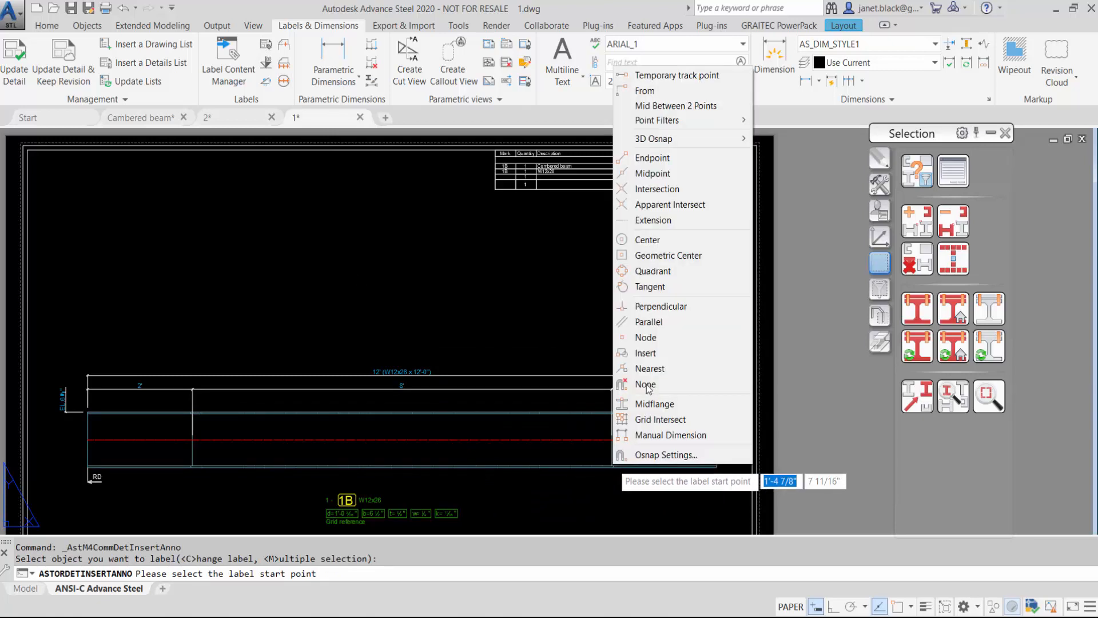
click(650, 158)
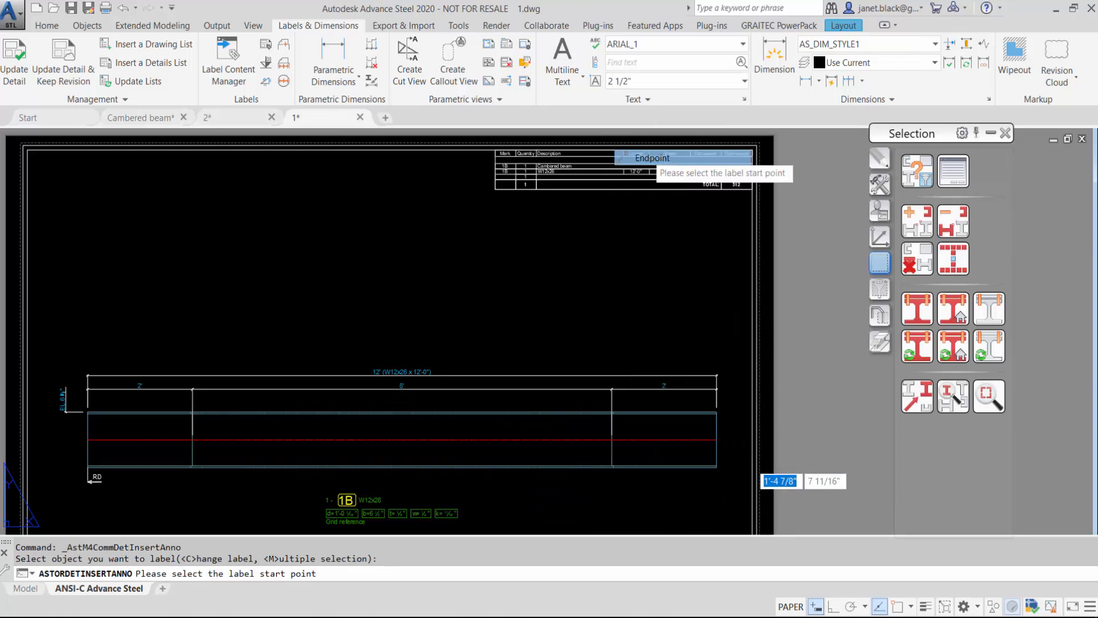
scroll(612, 462, up, 3)
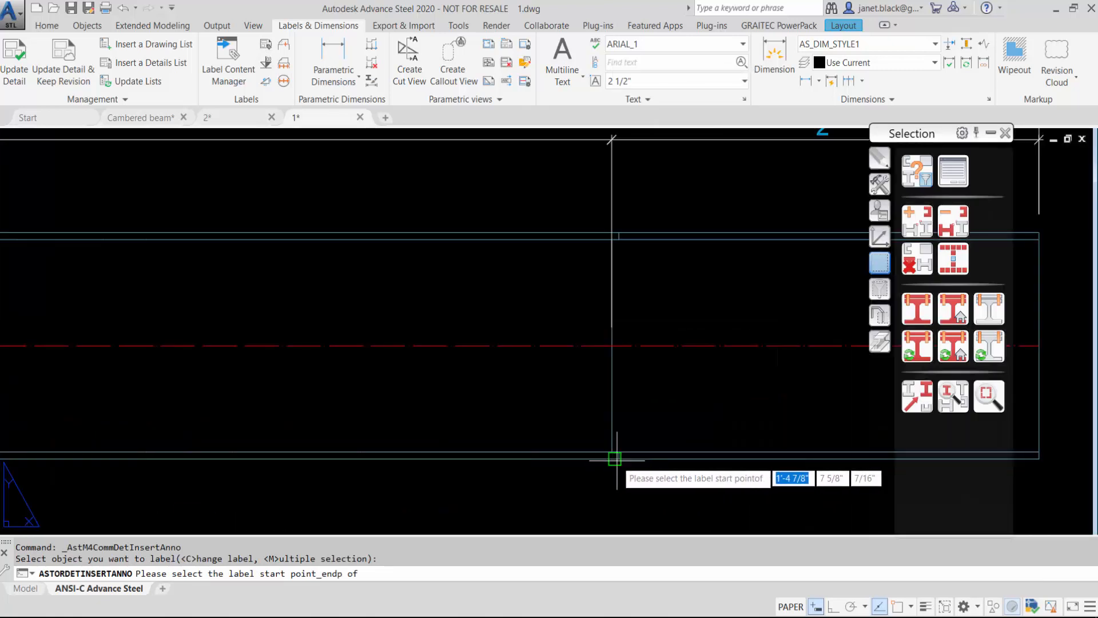
click(622, 460)
scroll(644, 497, down, 6)
middle_drag(632, 465, 590, 404)
scroll(590, 404, up, 5)
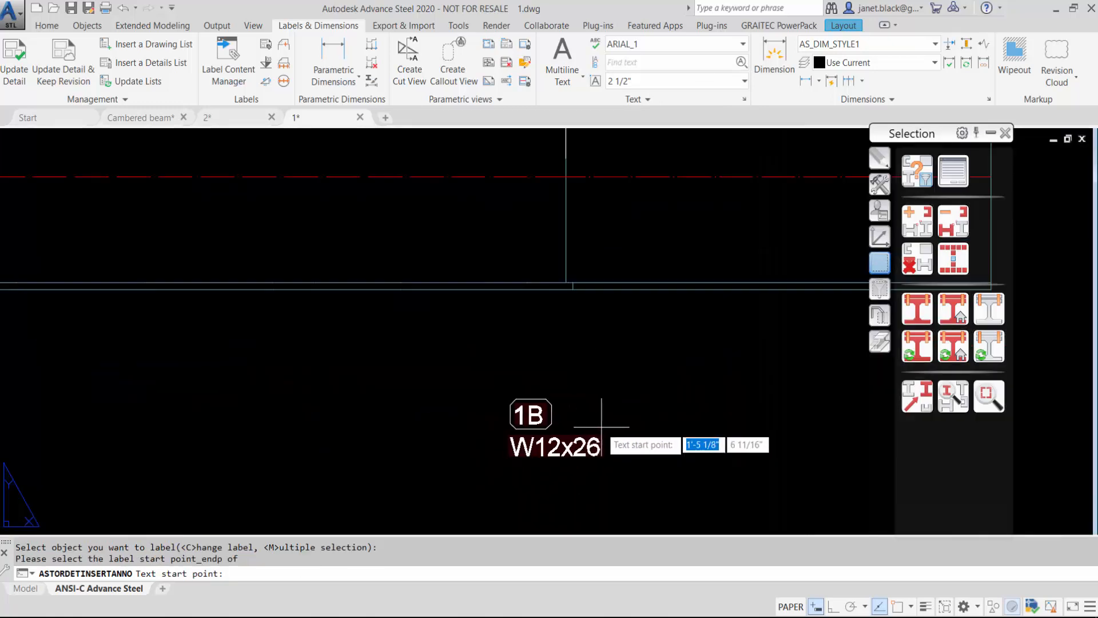
click(712, 395)
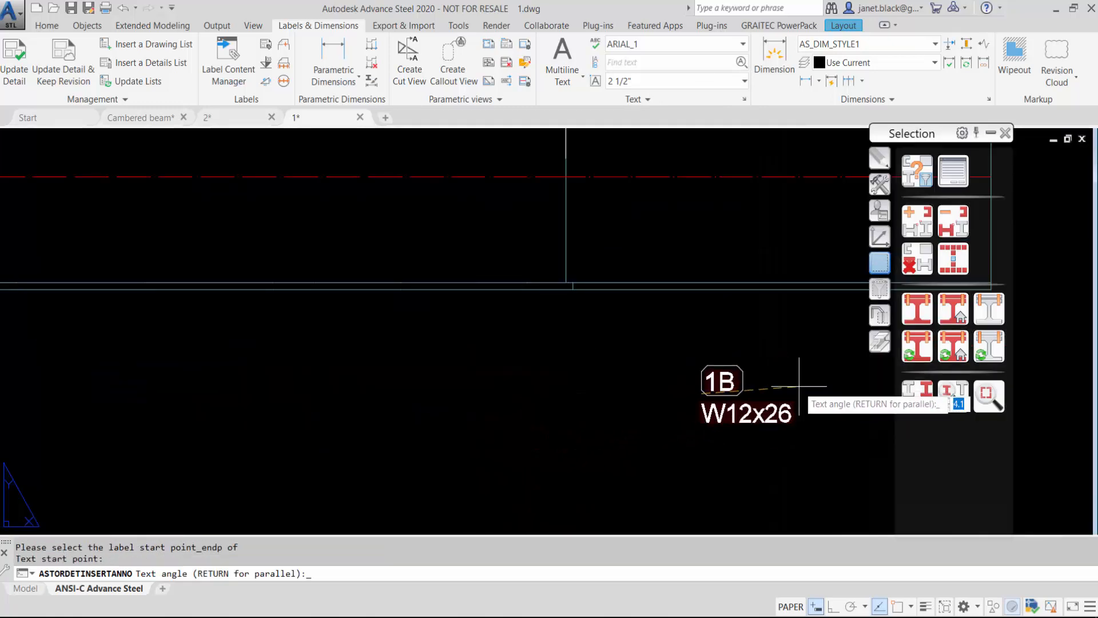
click(759, 402)
- Replace the new label's content with the User Attribute 1 token
click(735, 395)
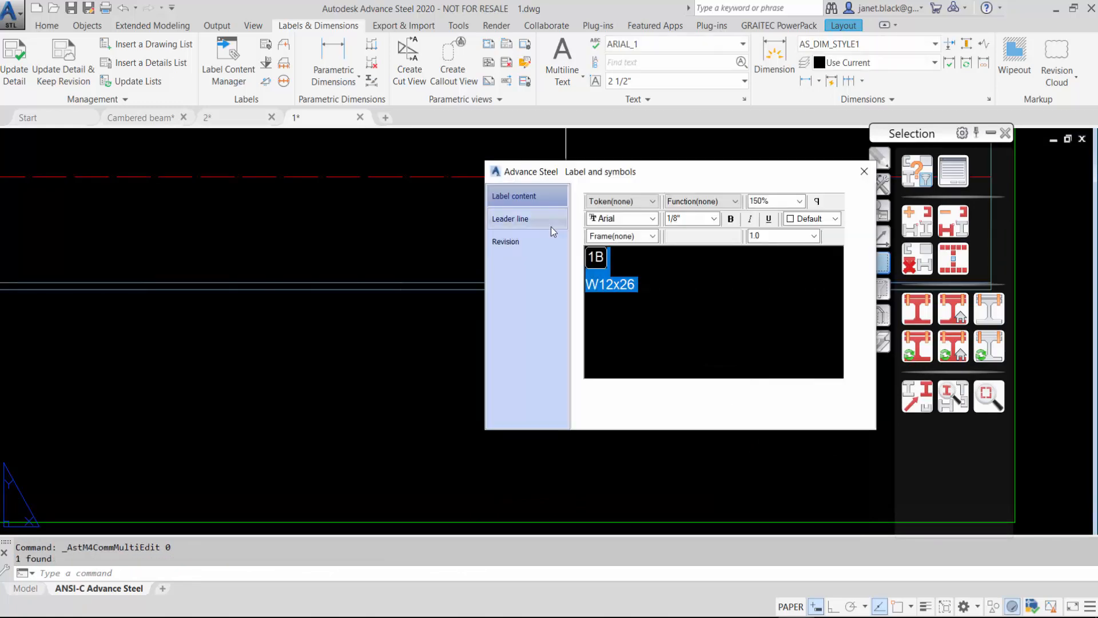
click(653, 202)
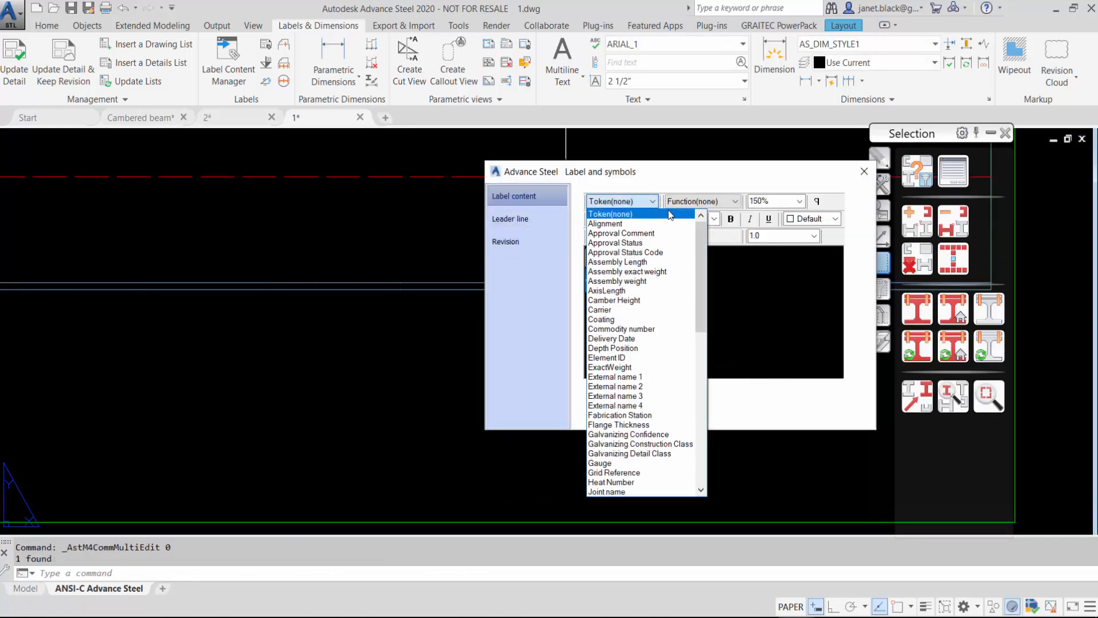
drag(708, 259, 719, 433)
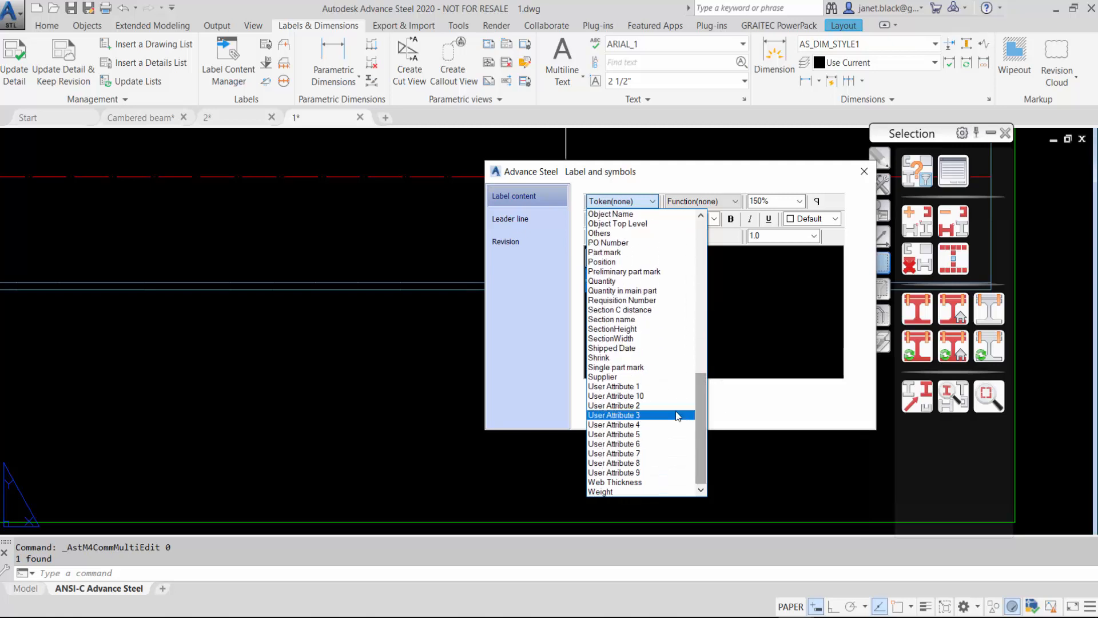
click(637, 387)
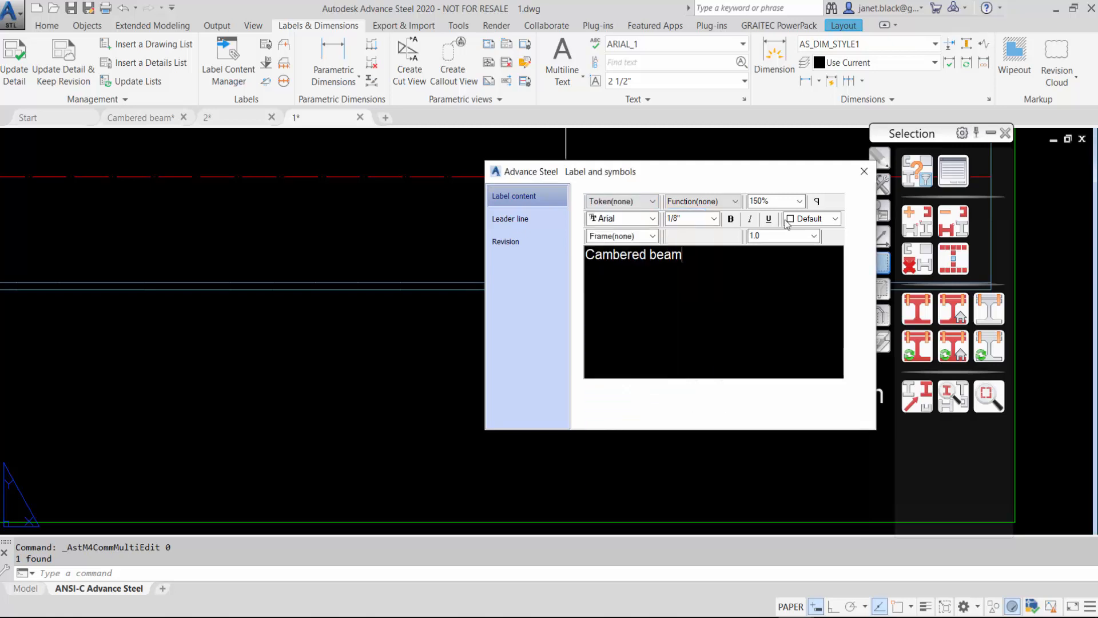
click(862, 179)
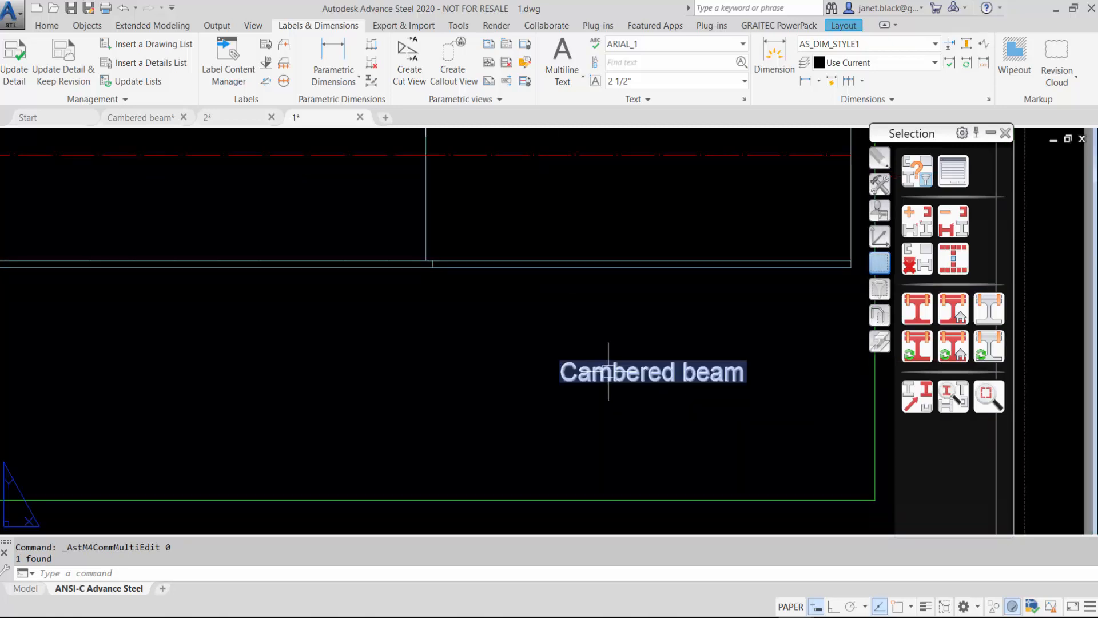
- Turn on the leader line of the Cambered beam label
double_click(652, 372)
click(510, 218)
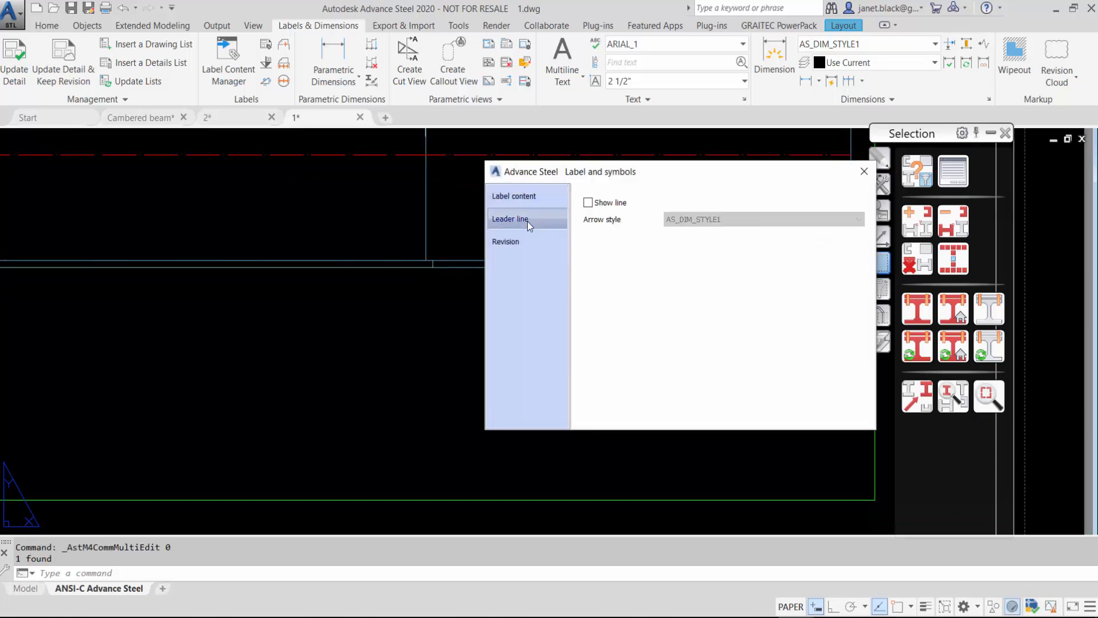
click(588, 202)
click(865, 171)
scroll(738, 311, down, 5)
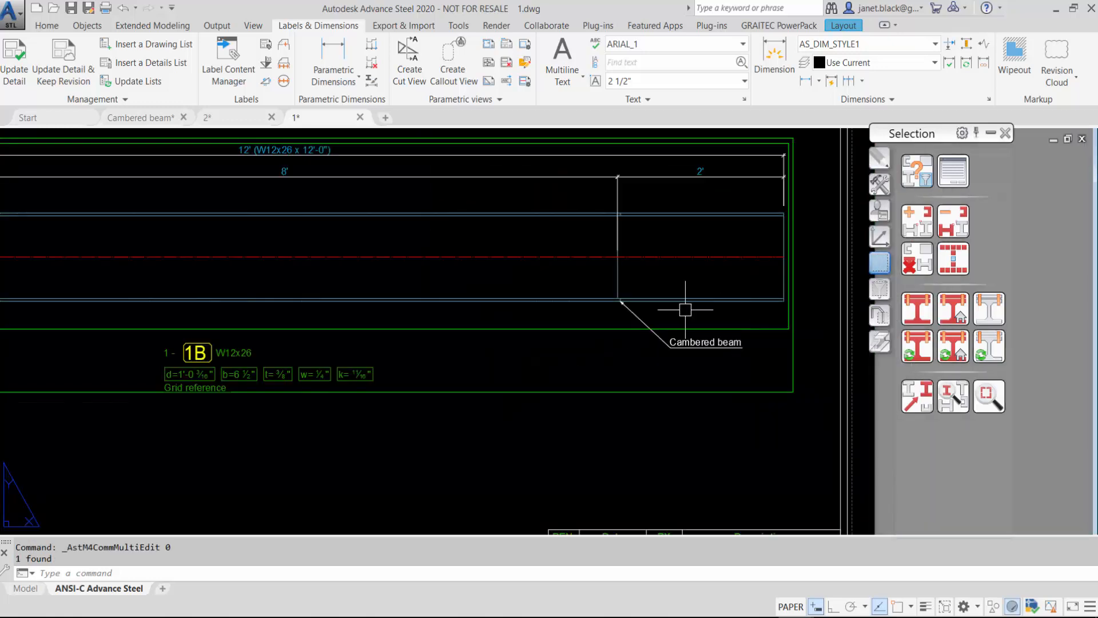
middle_drag(594, 284, 648, 332)
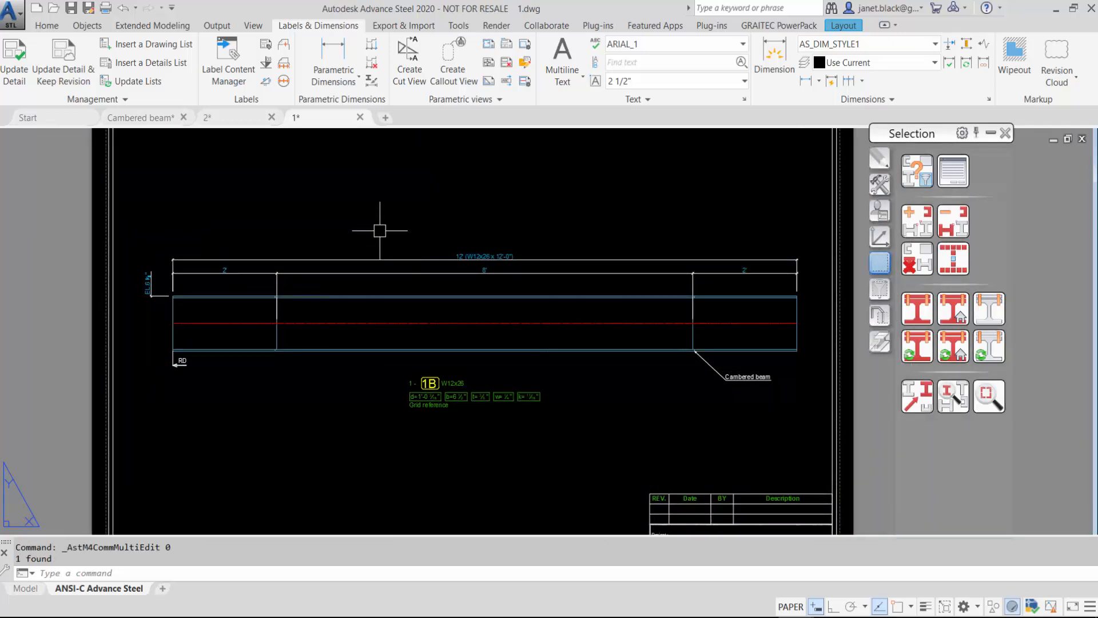
- Switch to drawing 2 and change its sheet to the ASDETPROTO-Assembly-ANSI-D.dwg prototype
click(241, 123)
scroll(487, 314, up, 3)
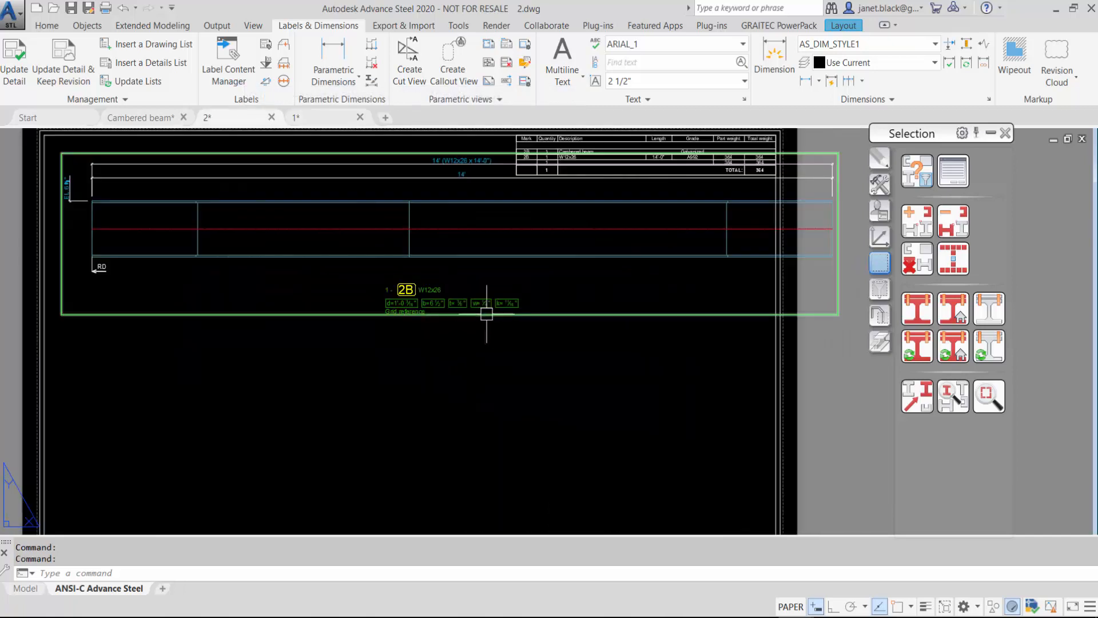
scroll(503, 309, up, 2)
middle_drag(503, 309, 481, 331)
scroll(481, 331, down, 2)
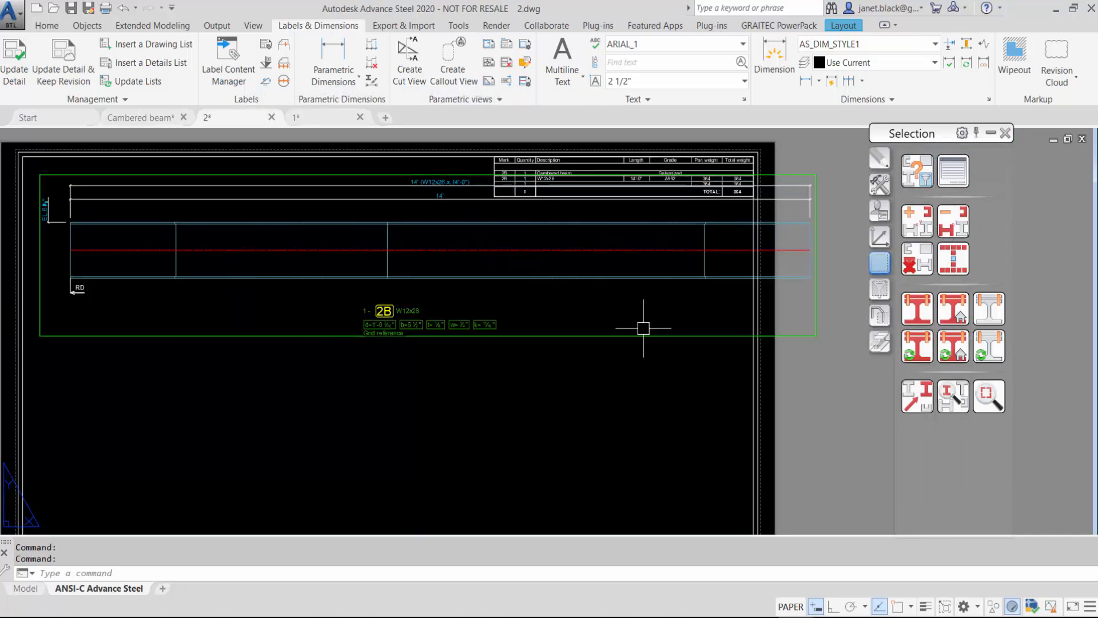
scroll(623, 257, up, 6)
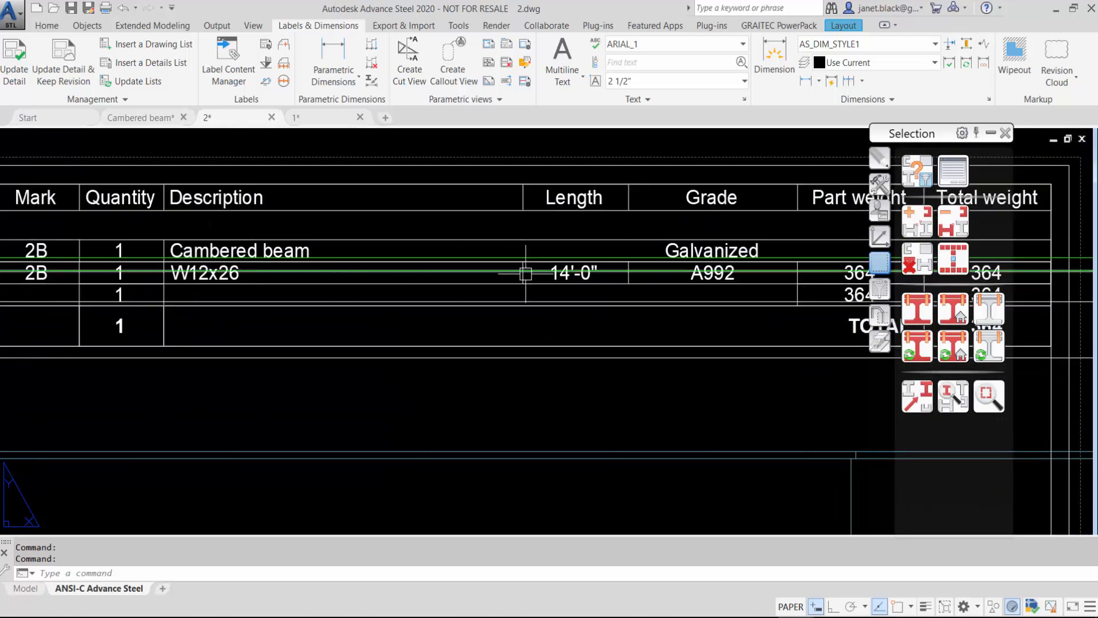
scroll(488, 280, down, 5)
scroll(486, 280, down, 2)
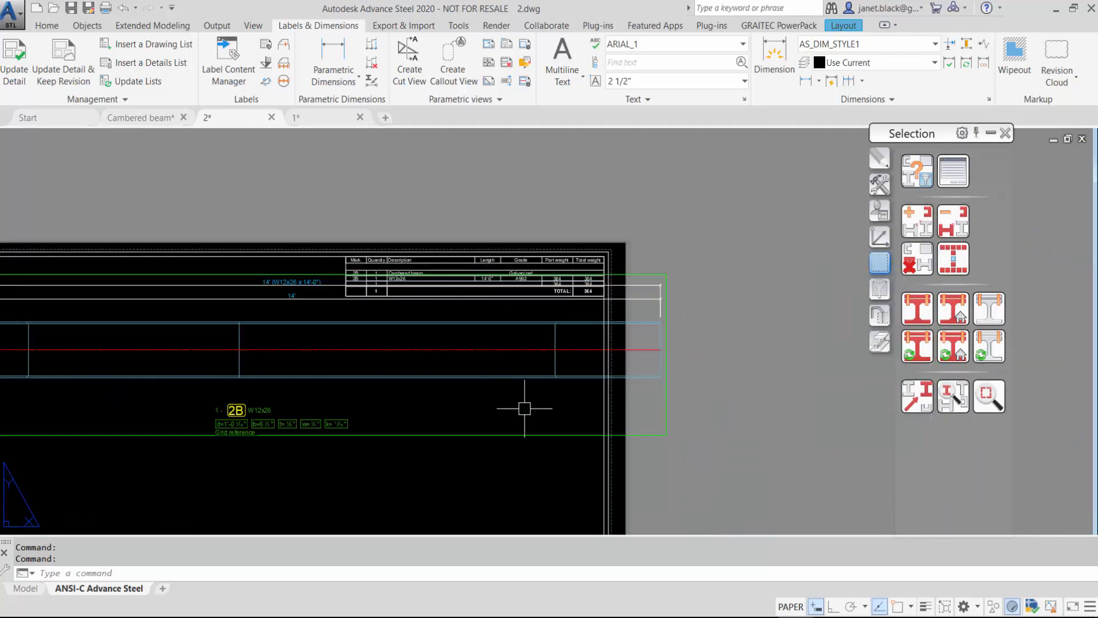
middle_drag(522, 410, 597, 274)
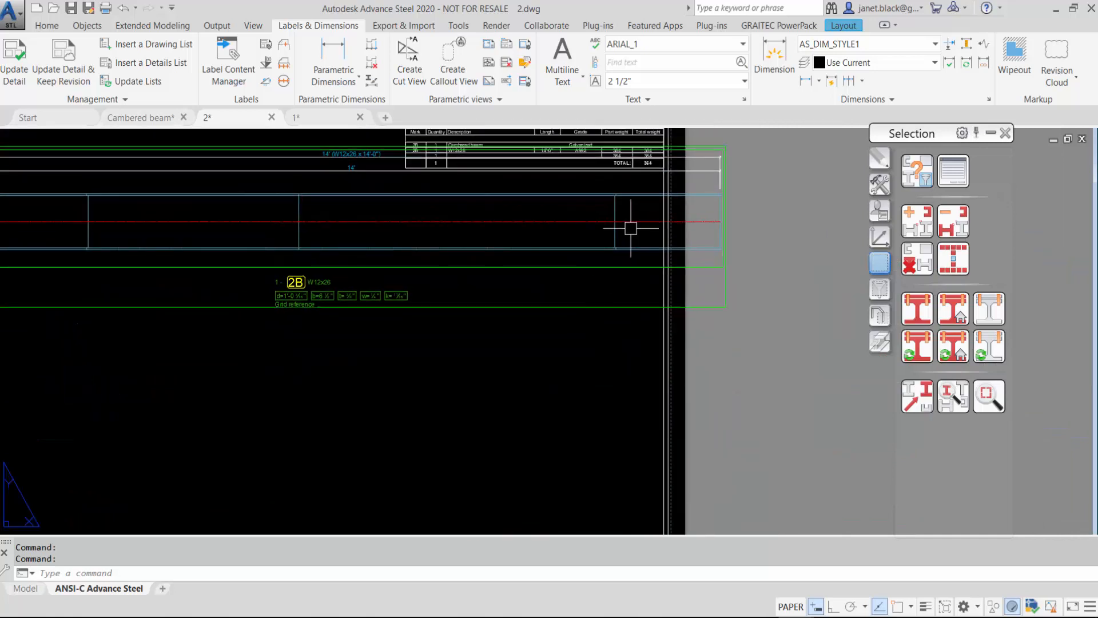
click(524, 65)
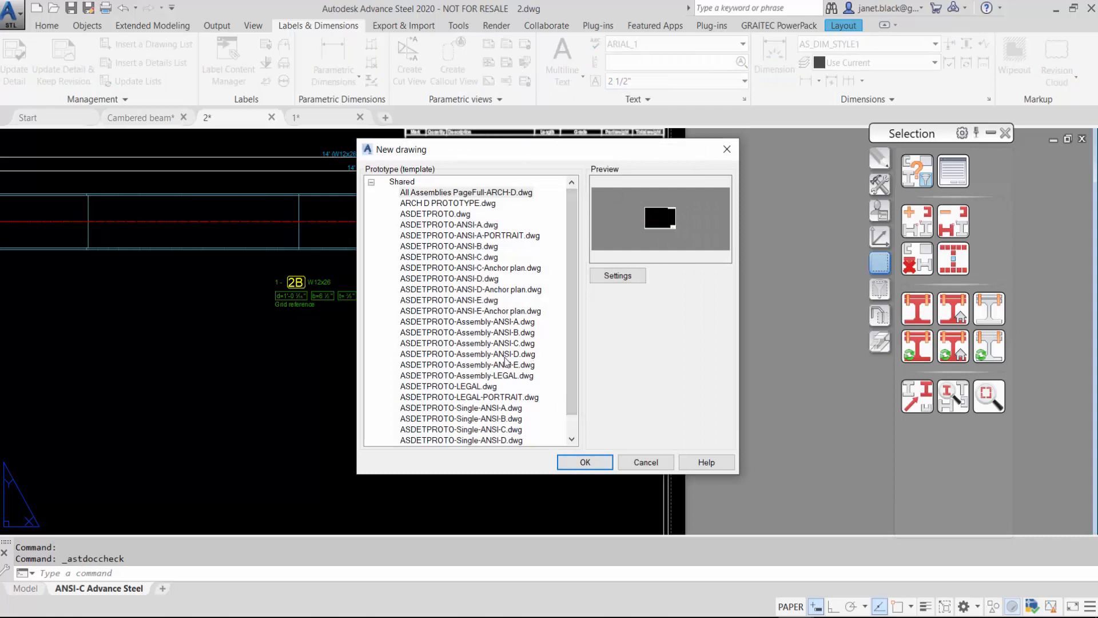
click(492, 354)
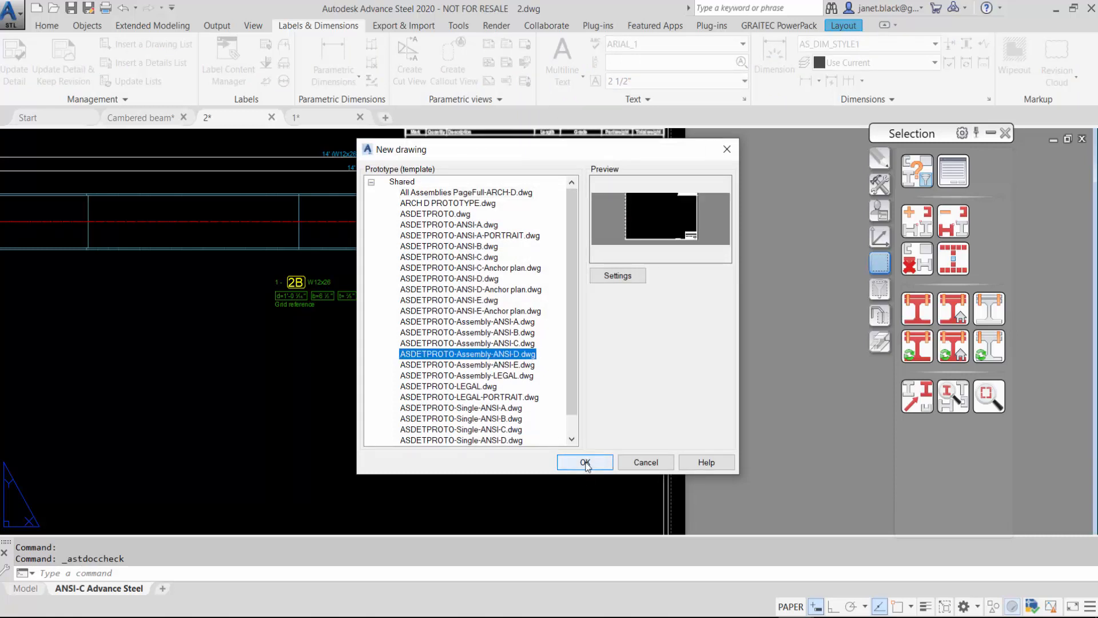
click(585, 462)
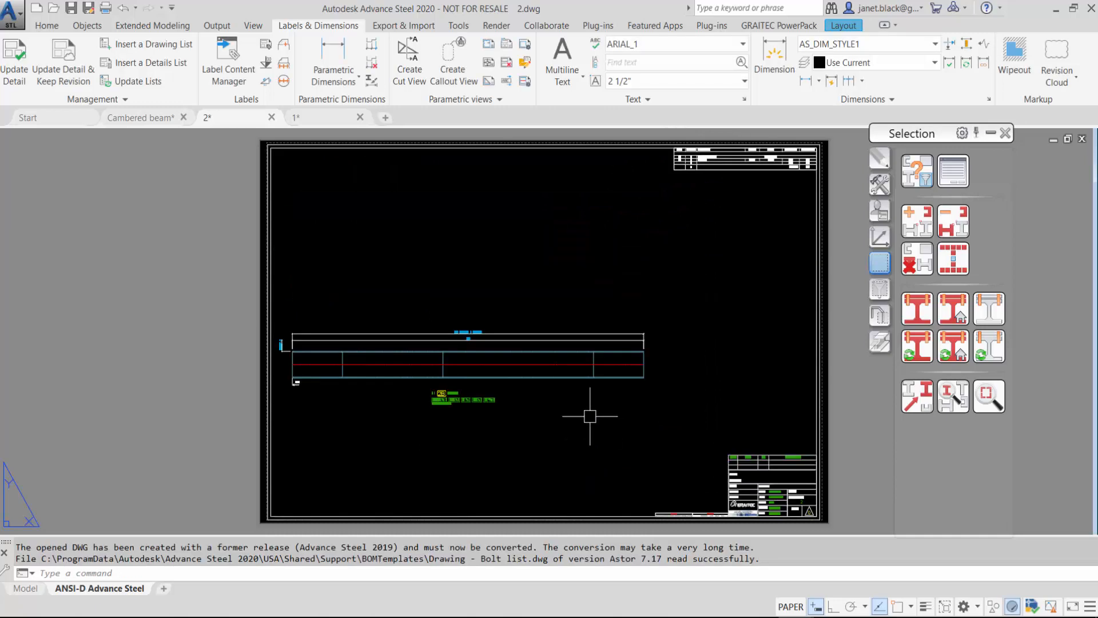
- Add dimension points at the two outer camber section lines to the inner length dimension above the beam in drawing 2
scroll(537, 395, up, 4)
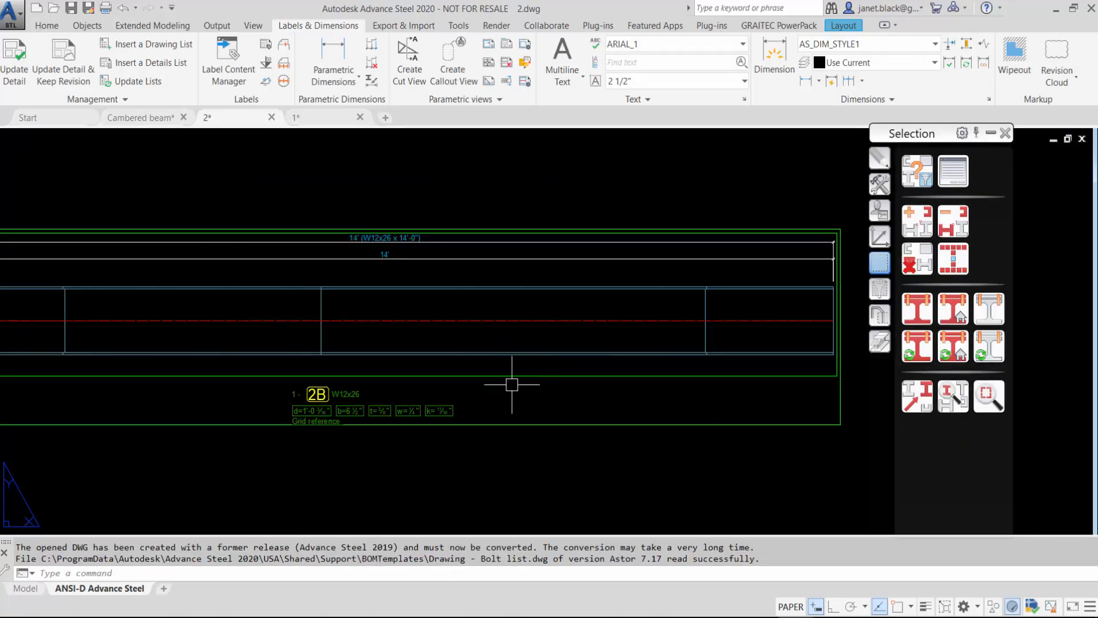
click(371, 61)
click(417, 258)
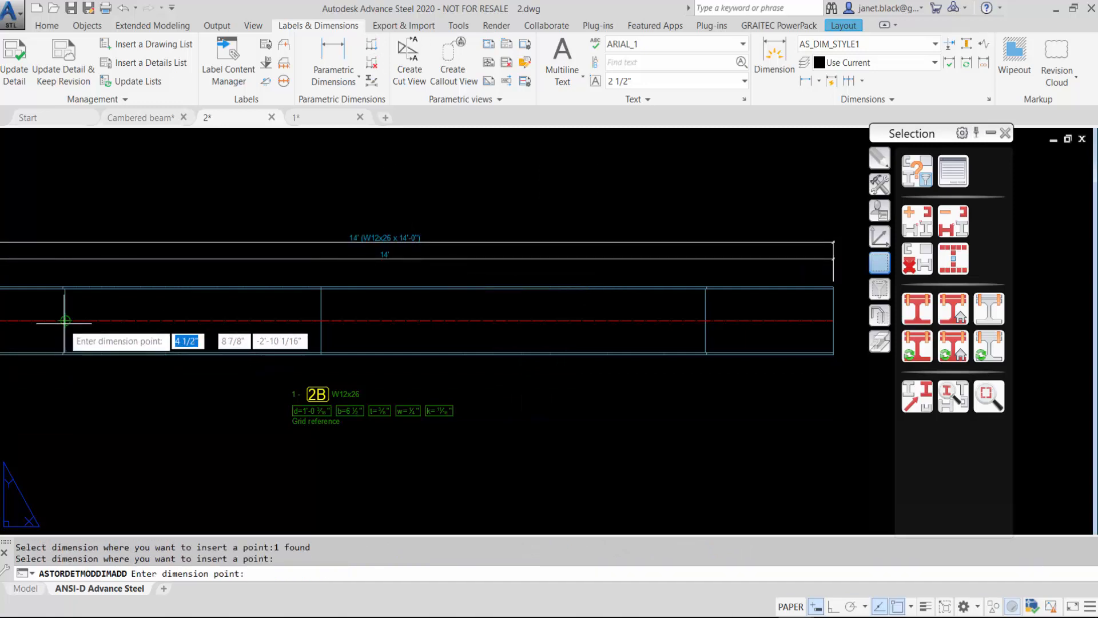
click(65, 321)
click(706, 314)
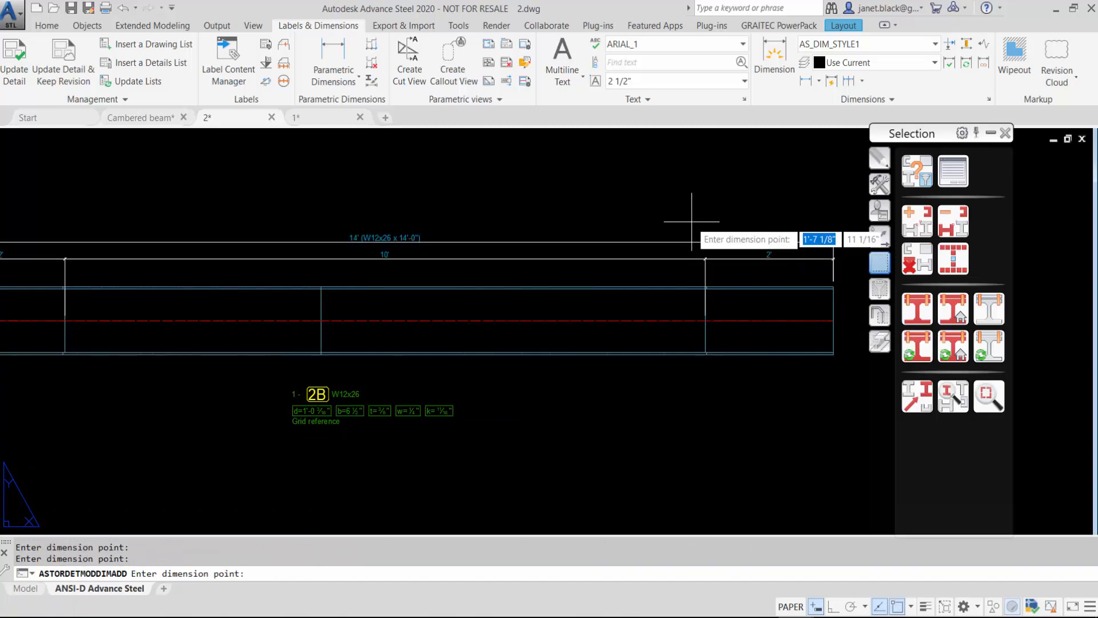
key(Return)
key(Return)
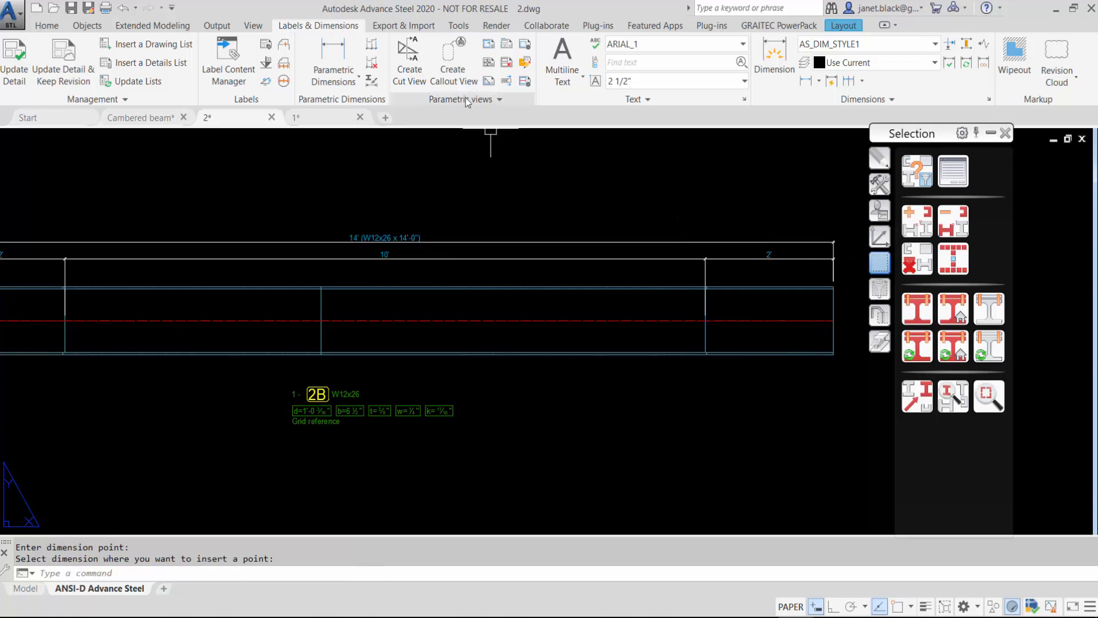
- Insert a parallel label for beam 2B, starting at the lower endpoint of the right camber section line, with its text below the beam
click(266, 46)
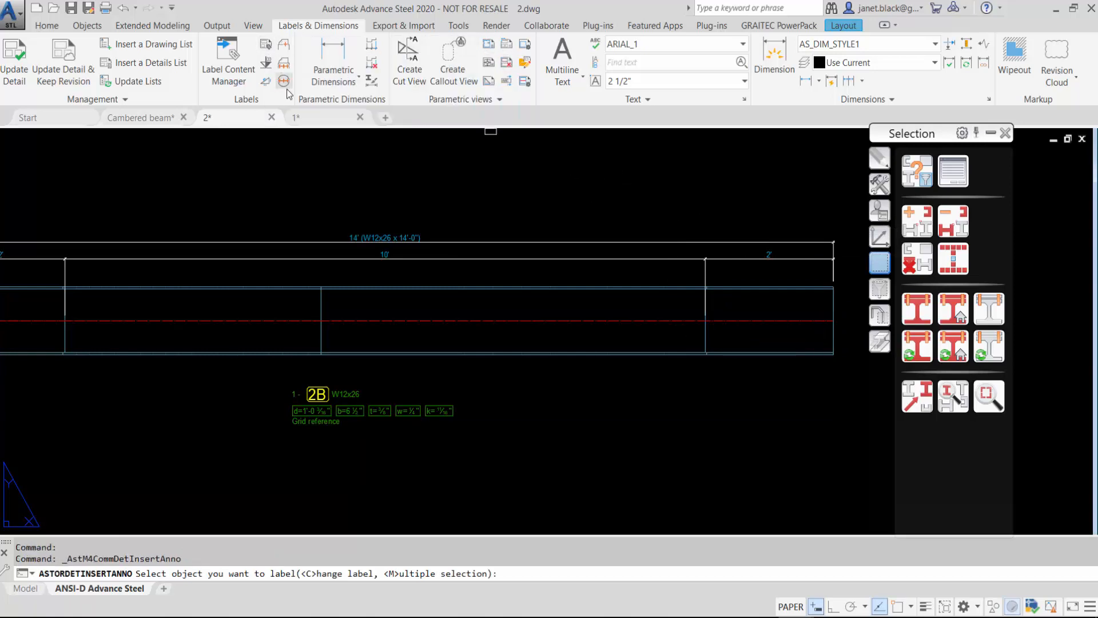
click(452, 351)
shift+right_click(540, 354)
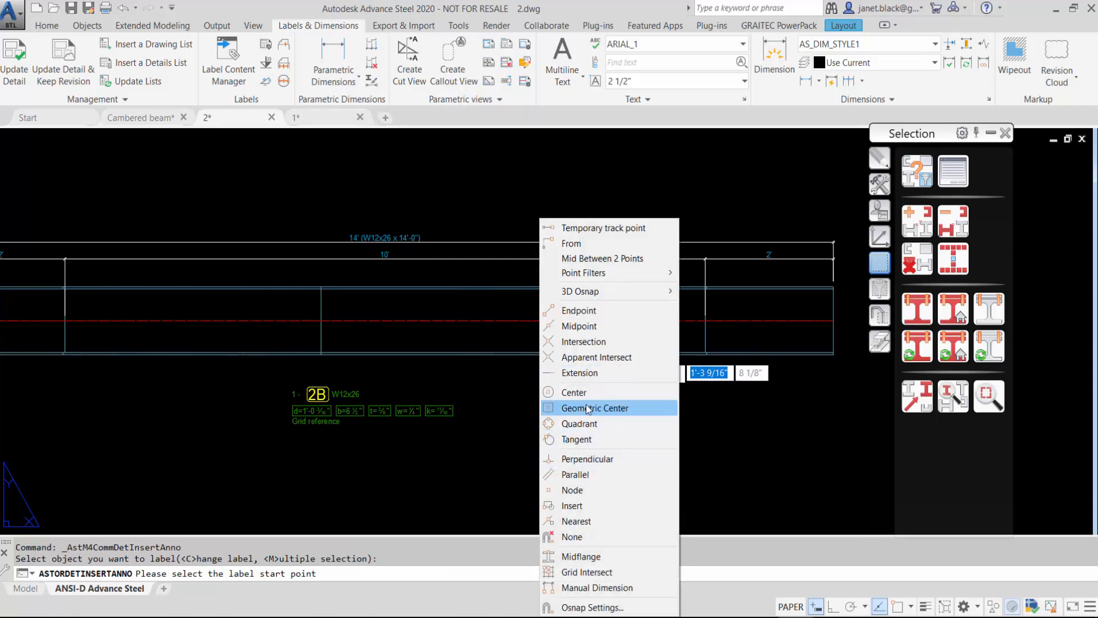
click(576, 309)
scroll(736, 366, up, 5)
click(611, 347)
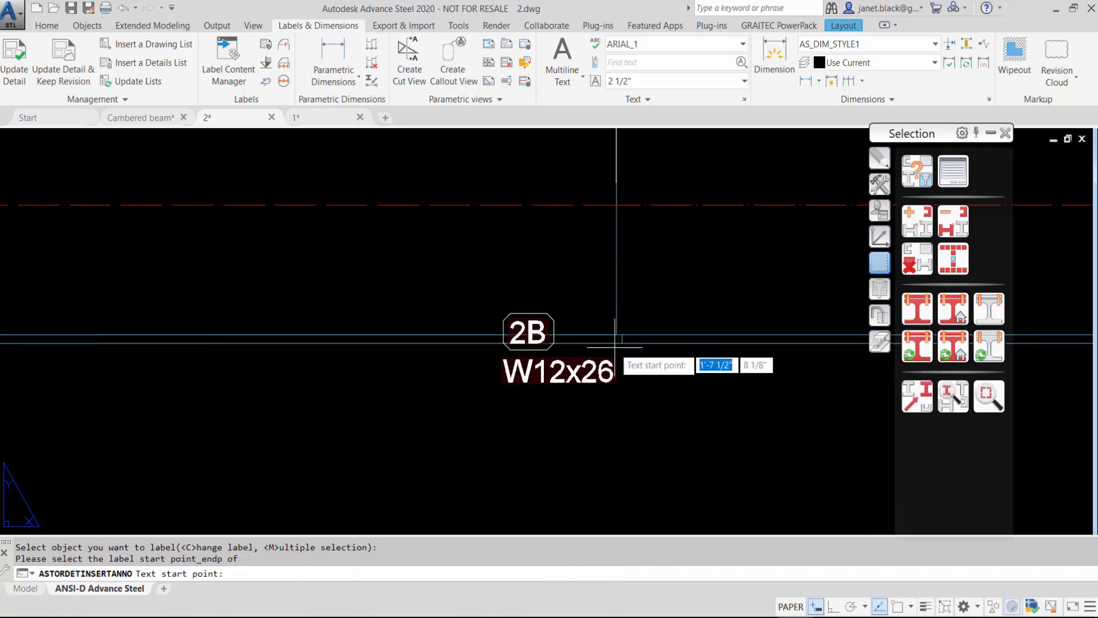
middle_drag(696, 425, 582, 376)
click(657, 379)
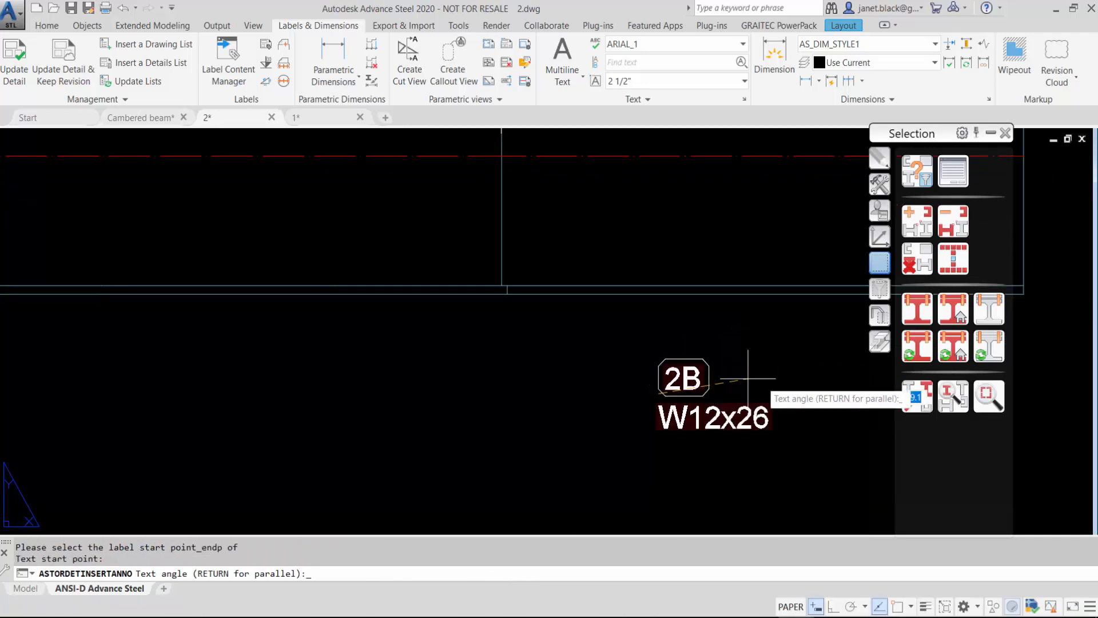
key(Return)
scroll(742, 409, down, 6)
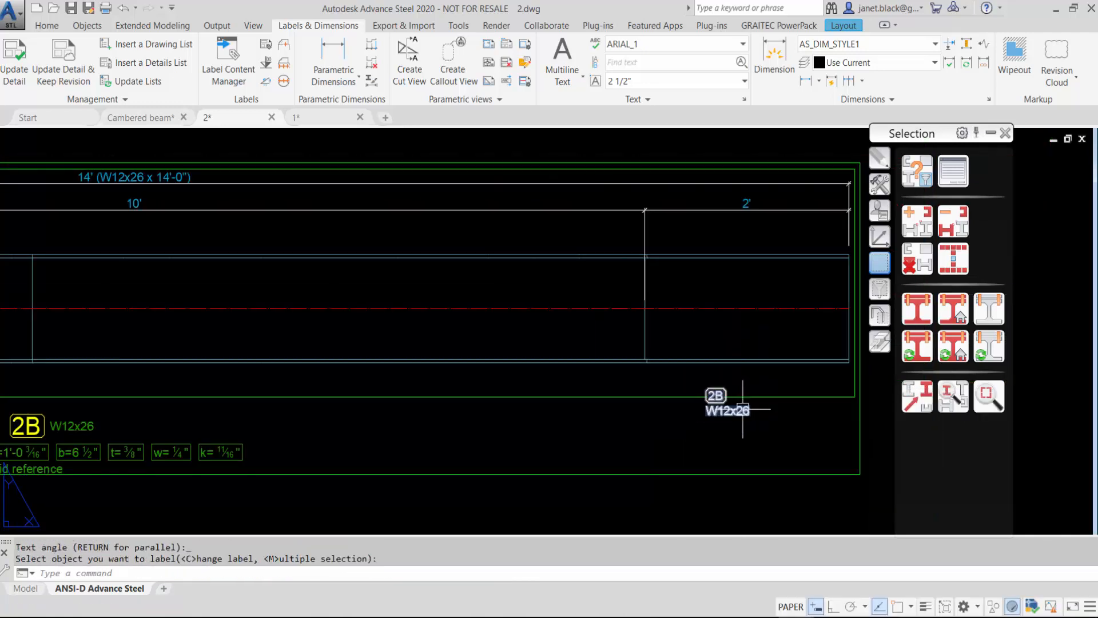
- Replace the new 2B label's mark and section content with the user attribute token for Cambered beam-2
scroll(741, 409, up, 4)
double_click(720, 403)
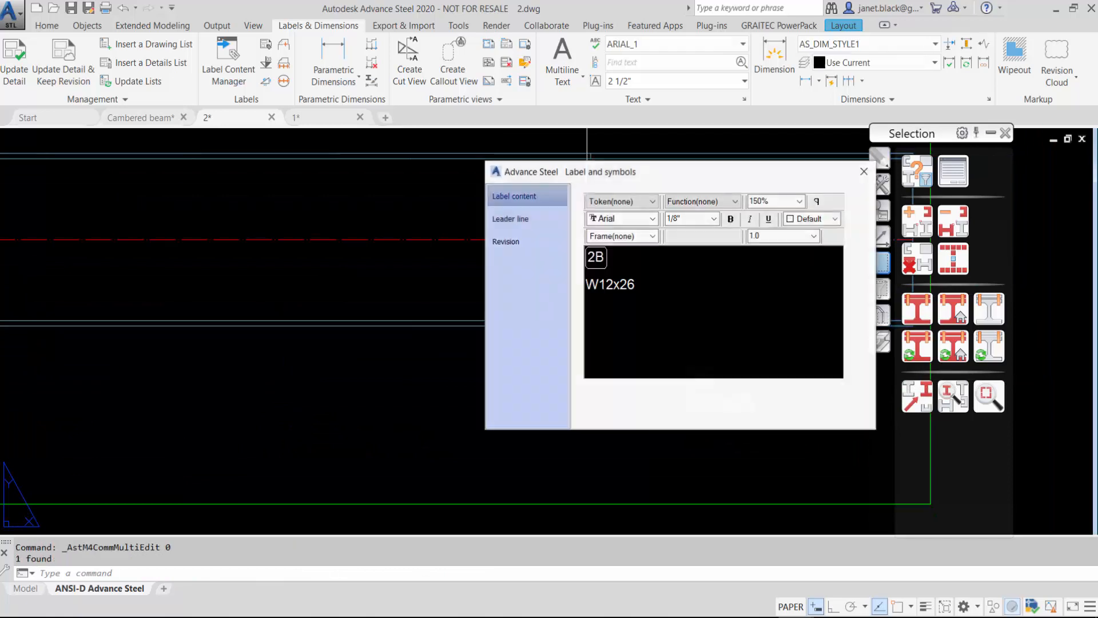
click(652, 201)
drag(704, 296, 680, 434)
click(680, 434)
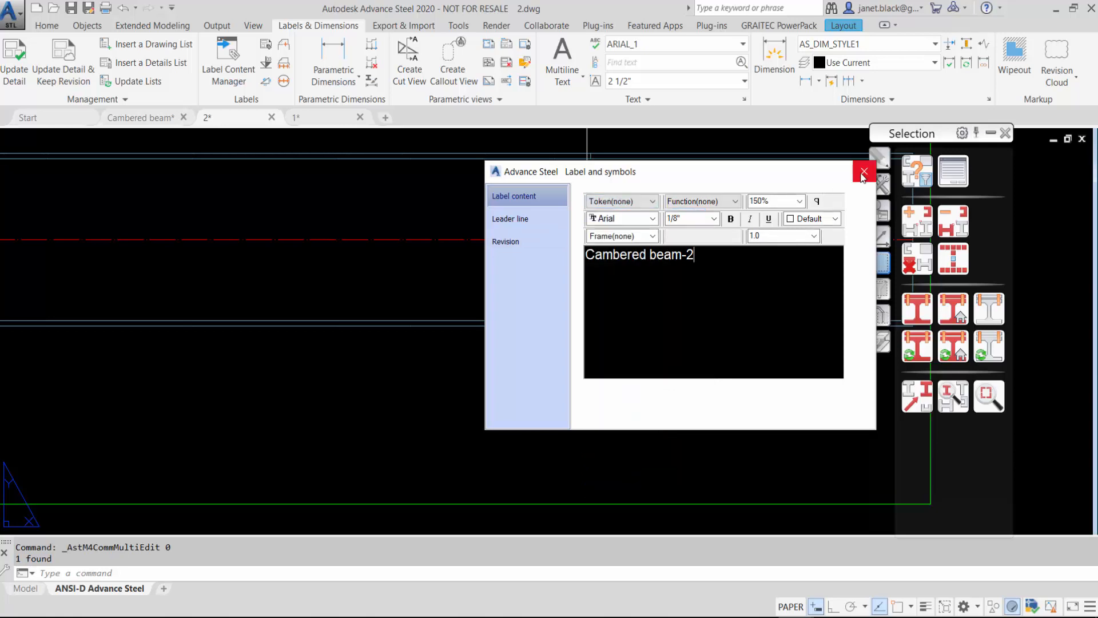
- Turn on the leader line of the Cambered beam-2 label
click(539, 222)
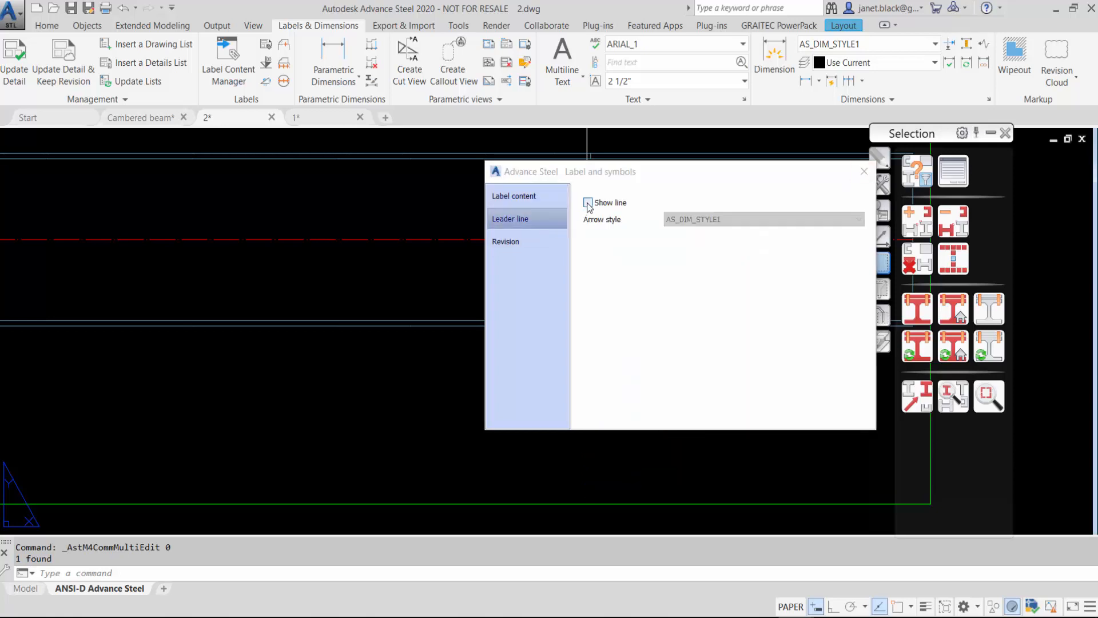
click(864, 171)
scroll(762, 385, down, 3)
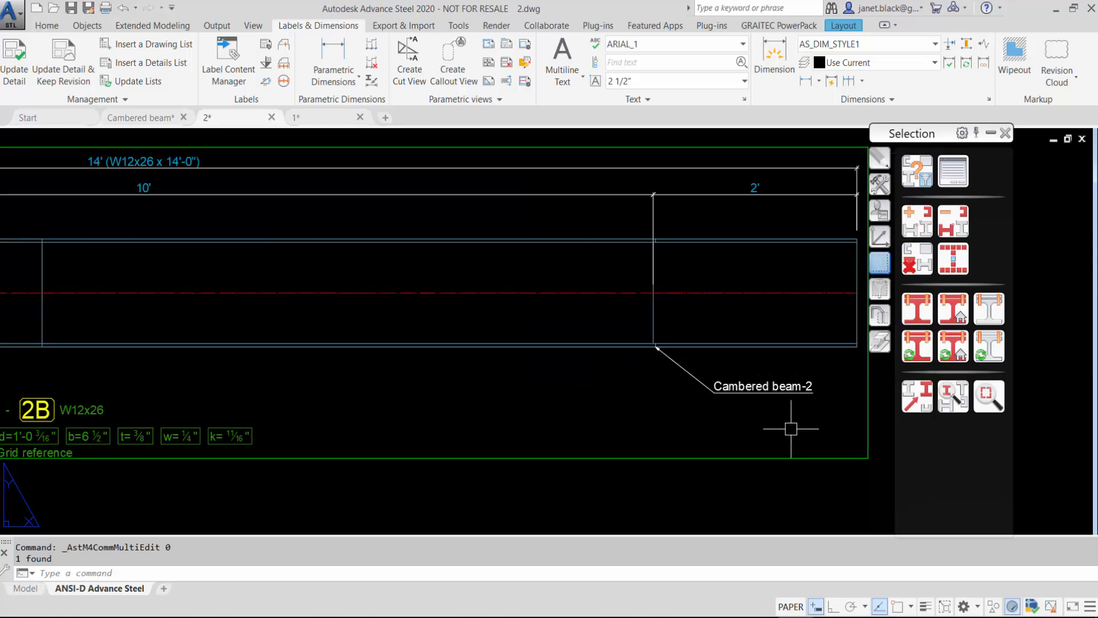
- Examine the labelled beam view and the parts list at the upper edge of drawing 2's sheet
scroll(770, 413, down, 3)
middle_drag(770, 413, 701, 434)
middle_drag(728, 373, 684, 422)
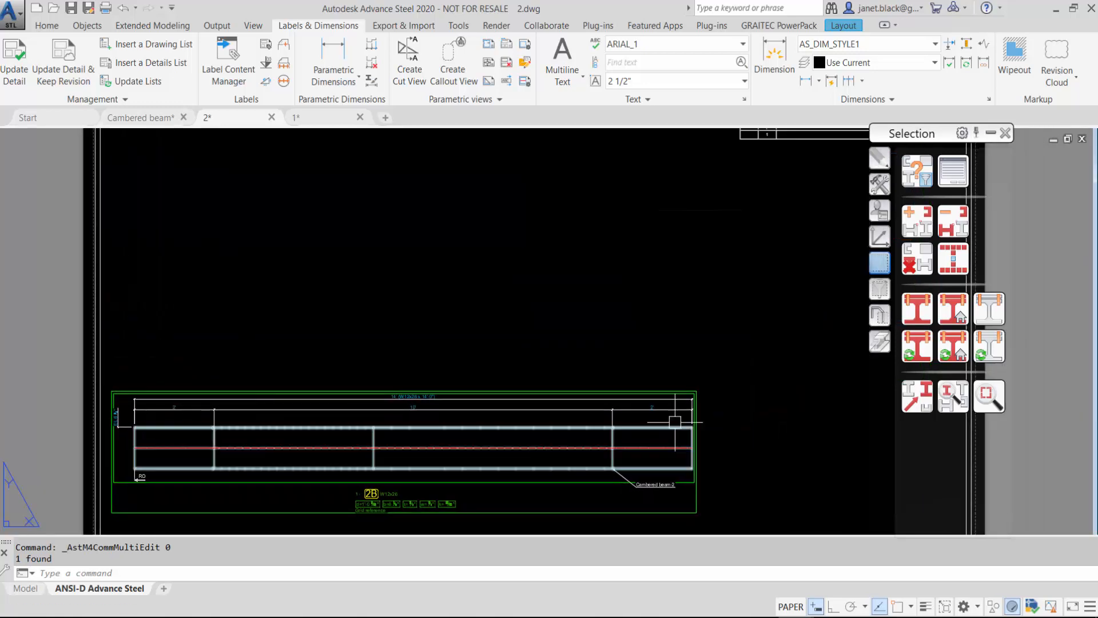
middle_drag(735, 392, 633, 508)
scroll(719, 264, up, 5)
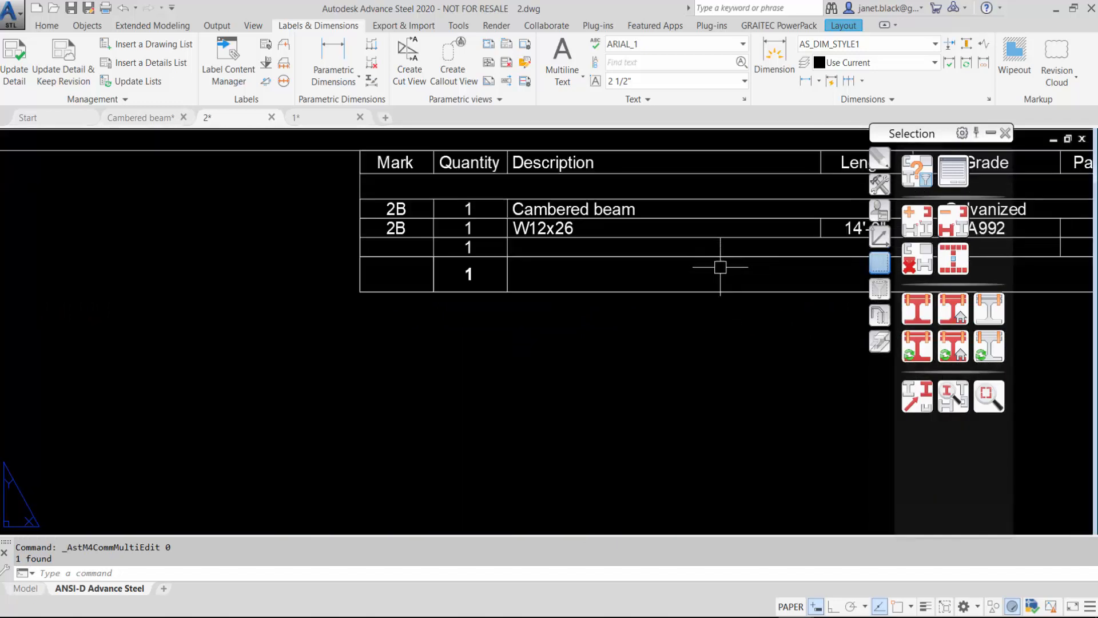
middle_drag(718, 264, 500, 371)
middle_drag(731, 372, 563, 332)
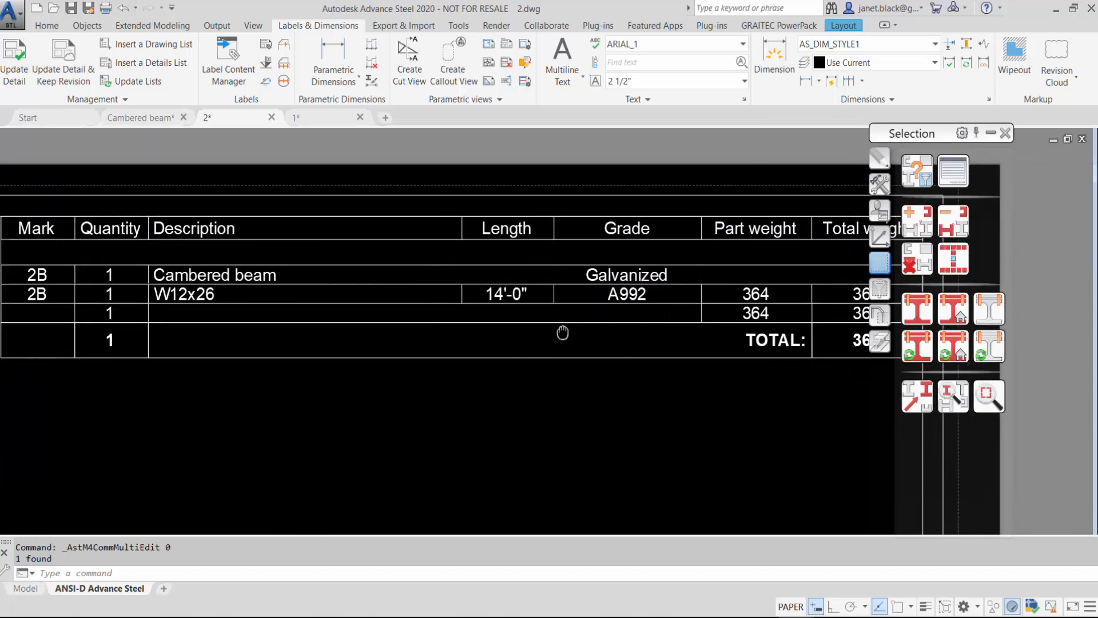